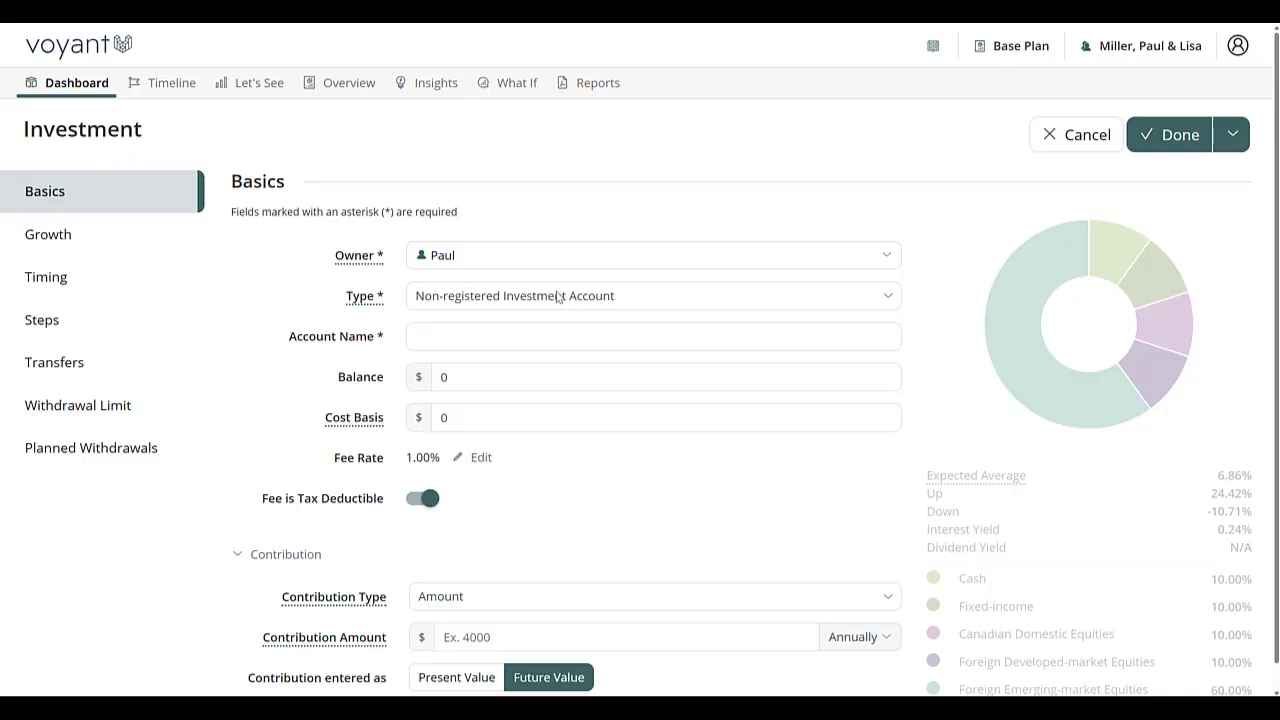
# Step: Add the spouse as second owner of the non-registered investment account, making it jointly owned
pyautogui.click(558, 304)
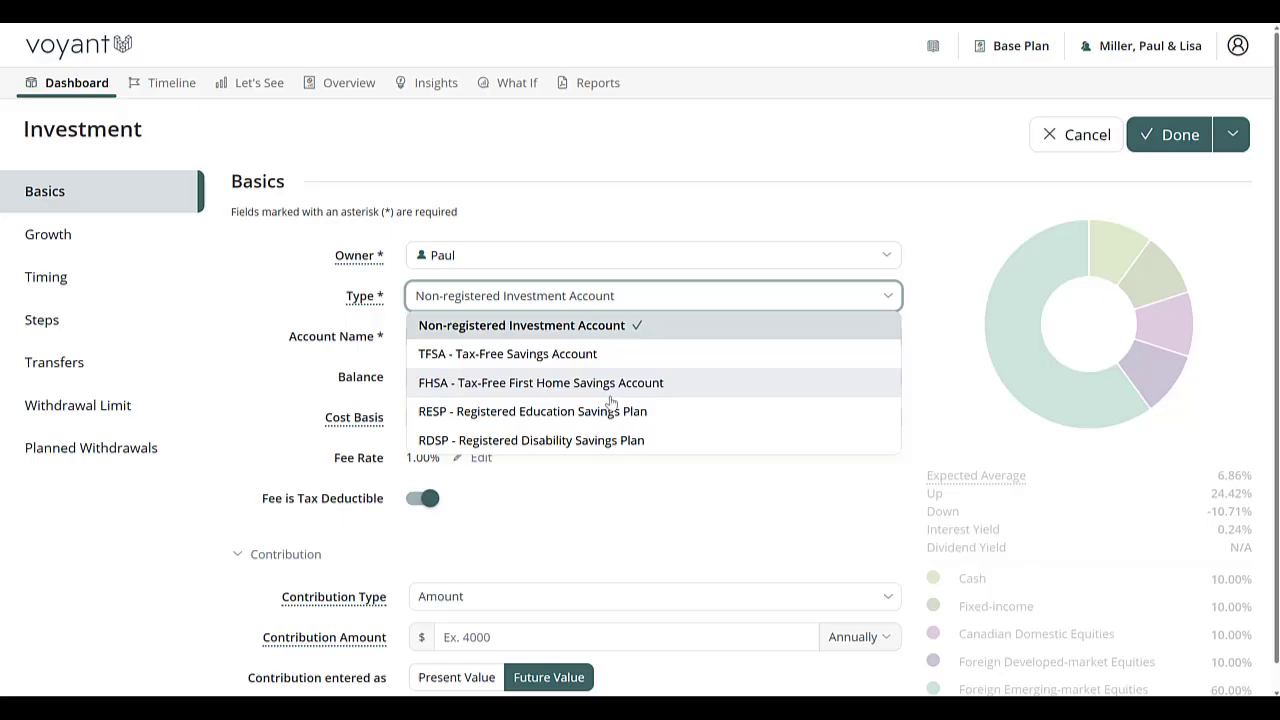
pyautogui.scroll(-1, 608, 408)
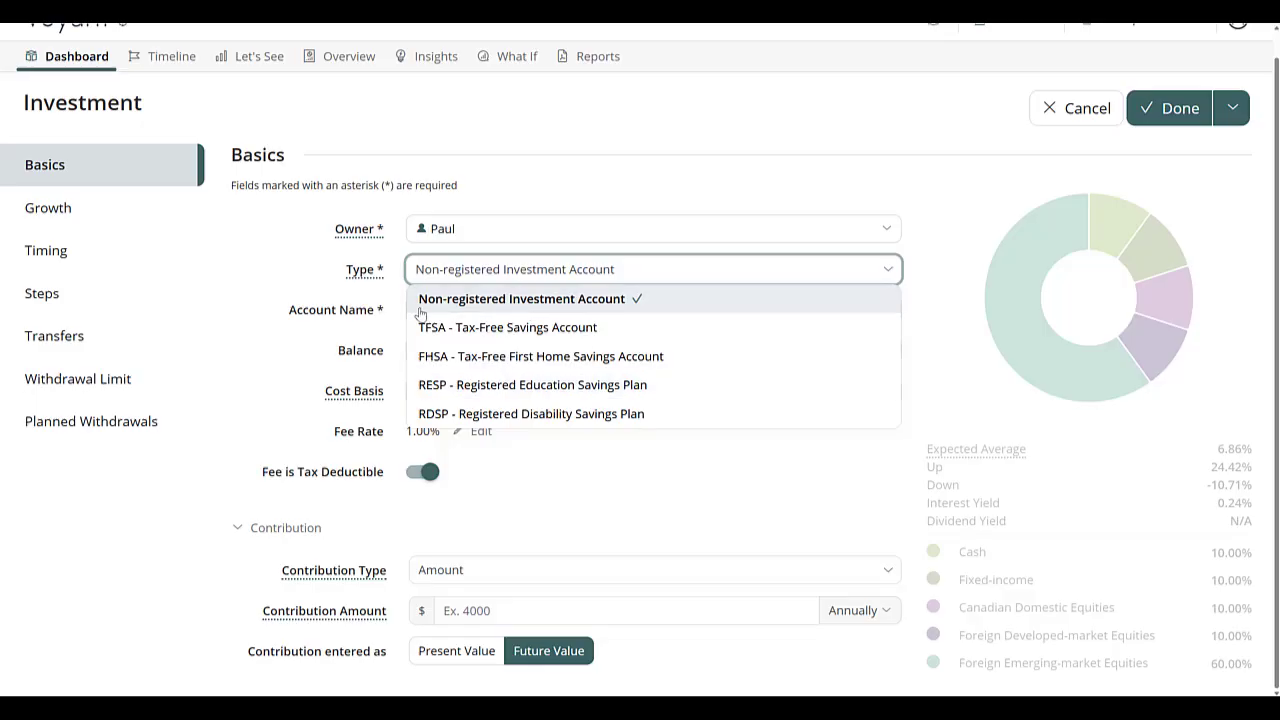
pyautogui.click(538, 232)
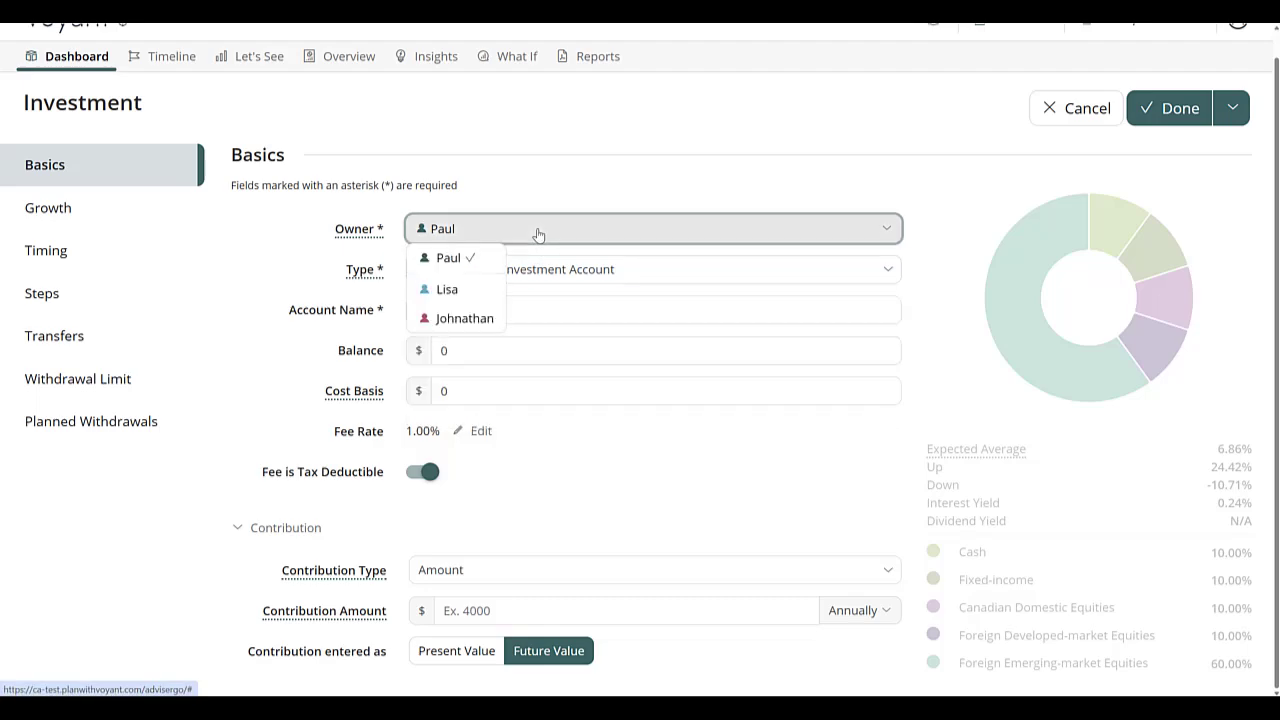
pyautogui.click(444, 290)
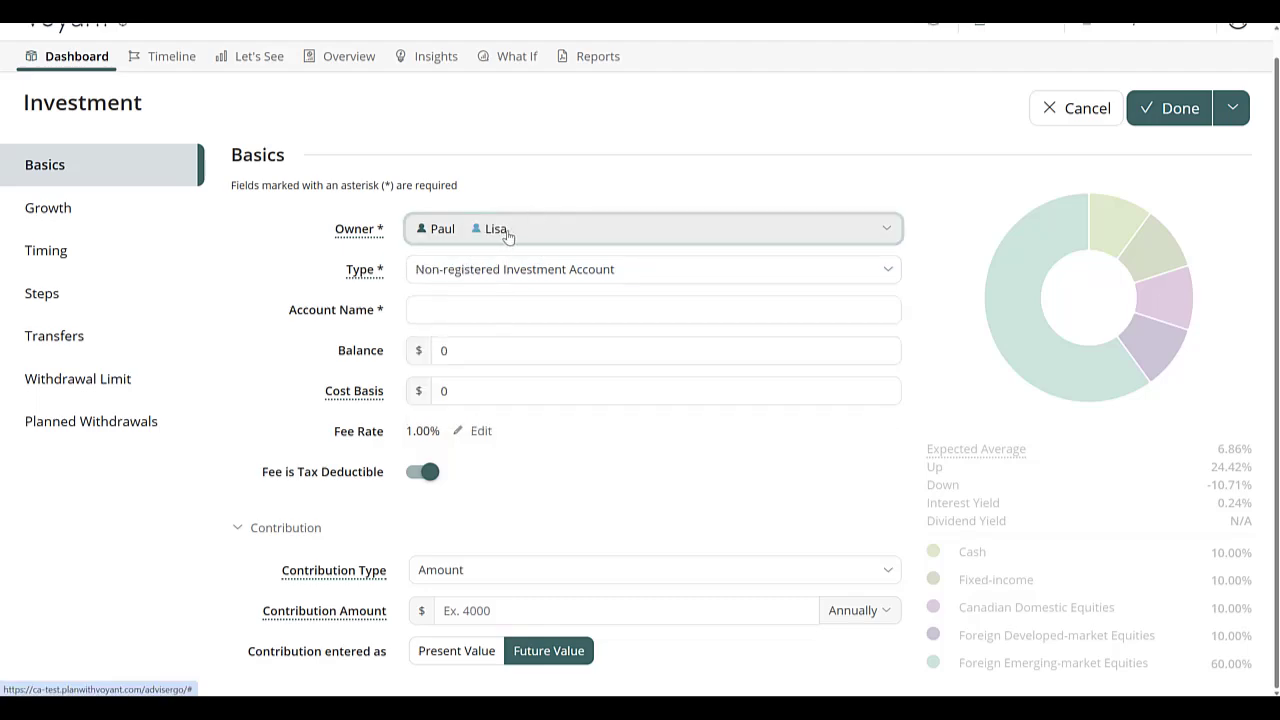
# Step: Name the investment account Joint Non-Reg
pyautogui.click(514, 309)
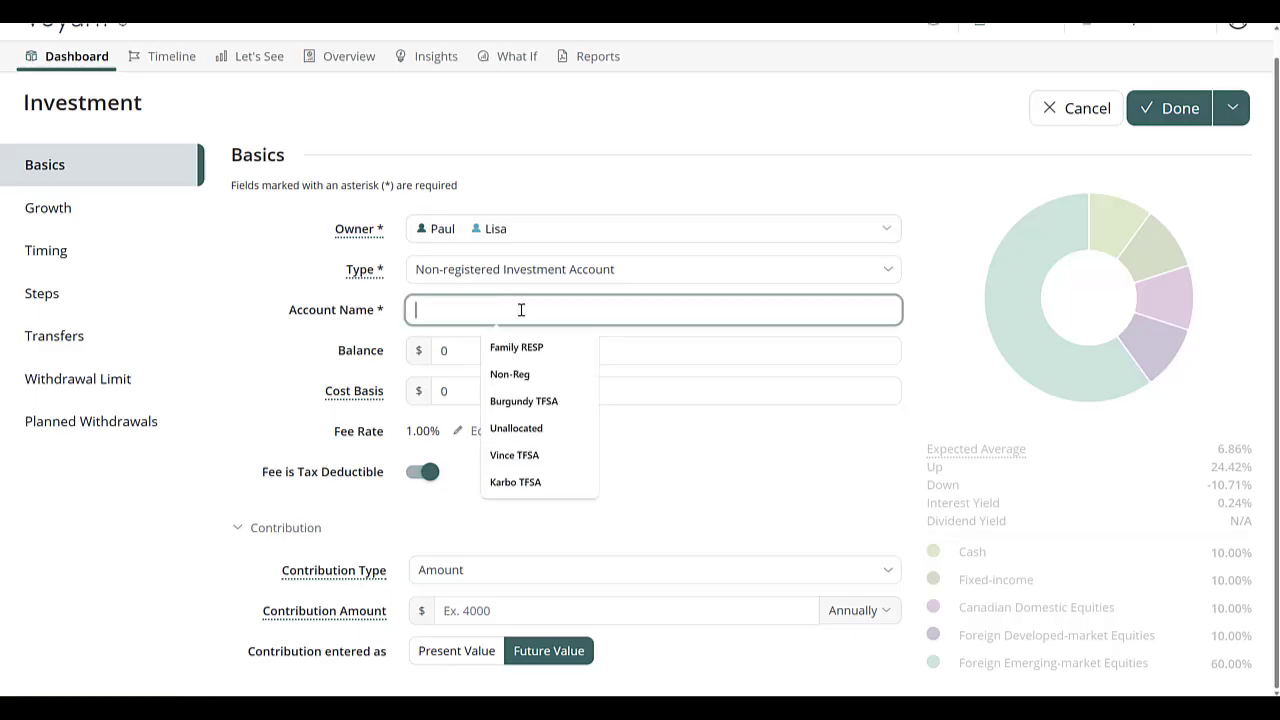
pyautogui.write('J')
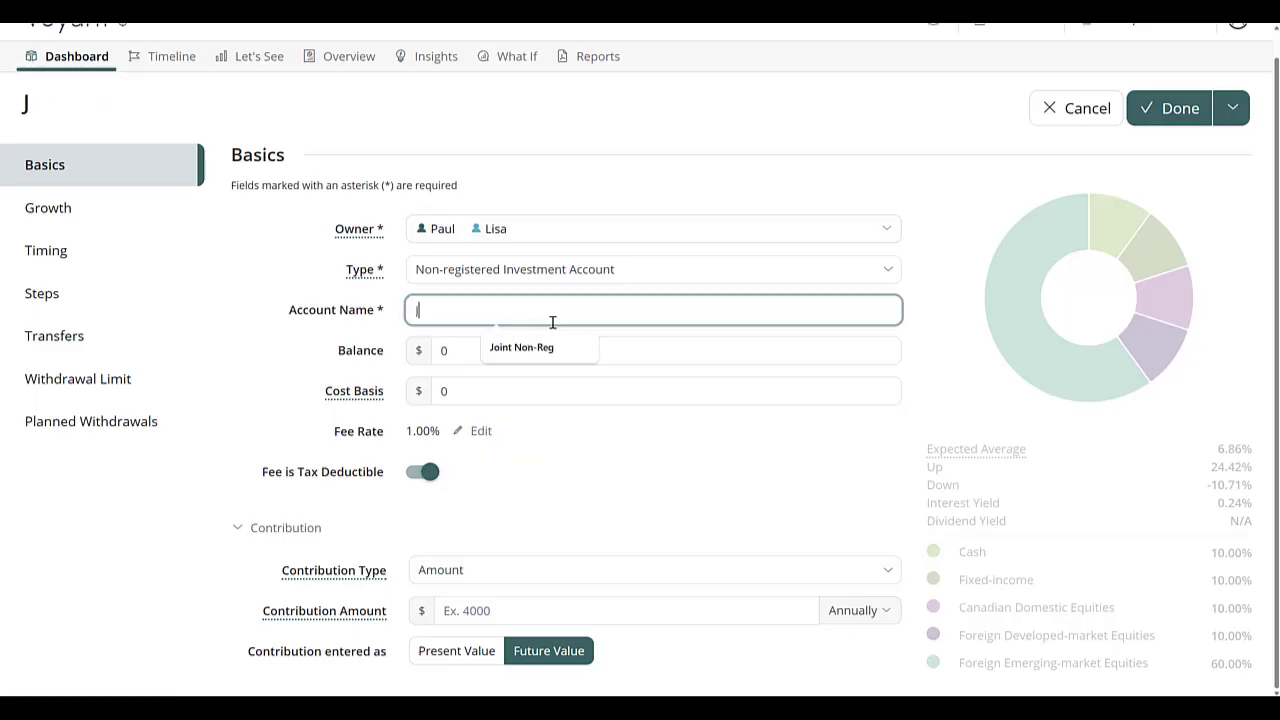
pyautogui.write('oint')
pyautogui.click(543, 347)
# Step: Set the account's balance to $250,000 and its cost basis to $150,000
pyautogui.click(513, 357)
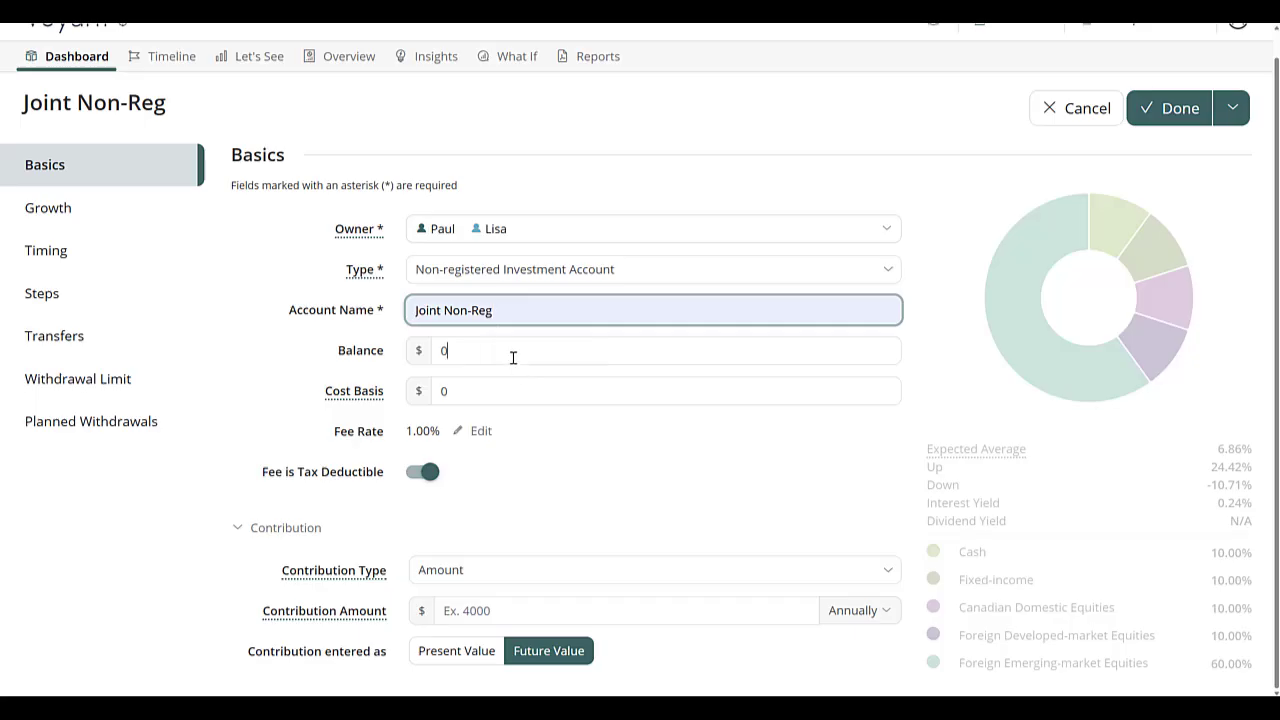
pyautogui.write('25')
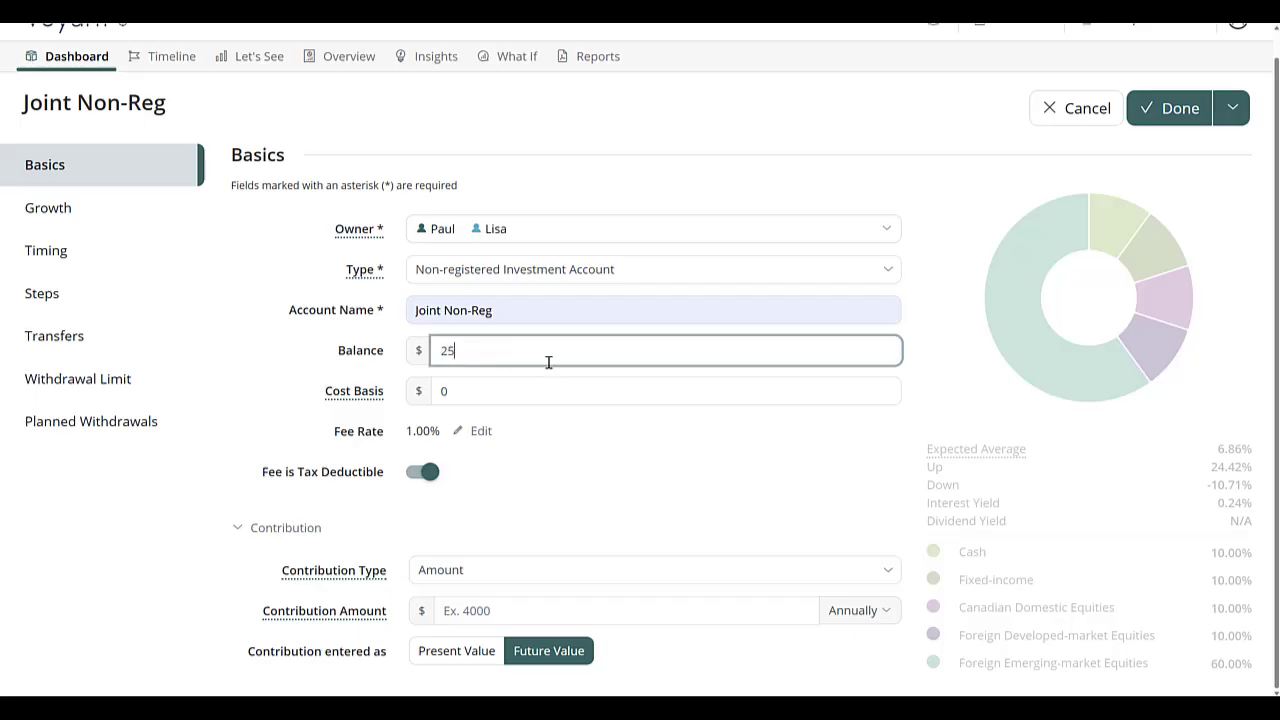
pyautogui.write('0,000')
pyautogui.click(513, 392)
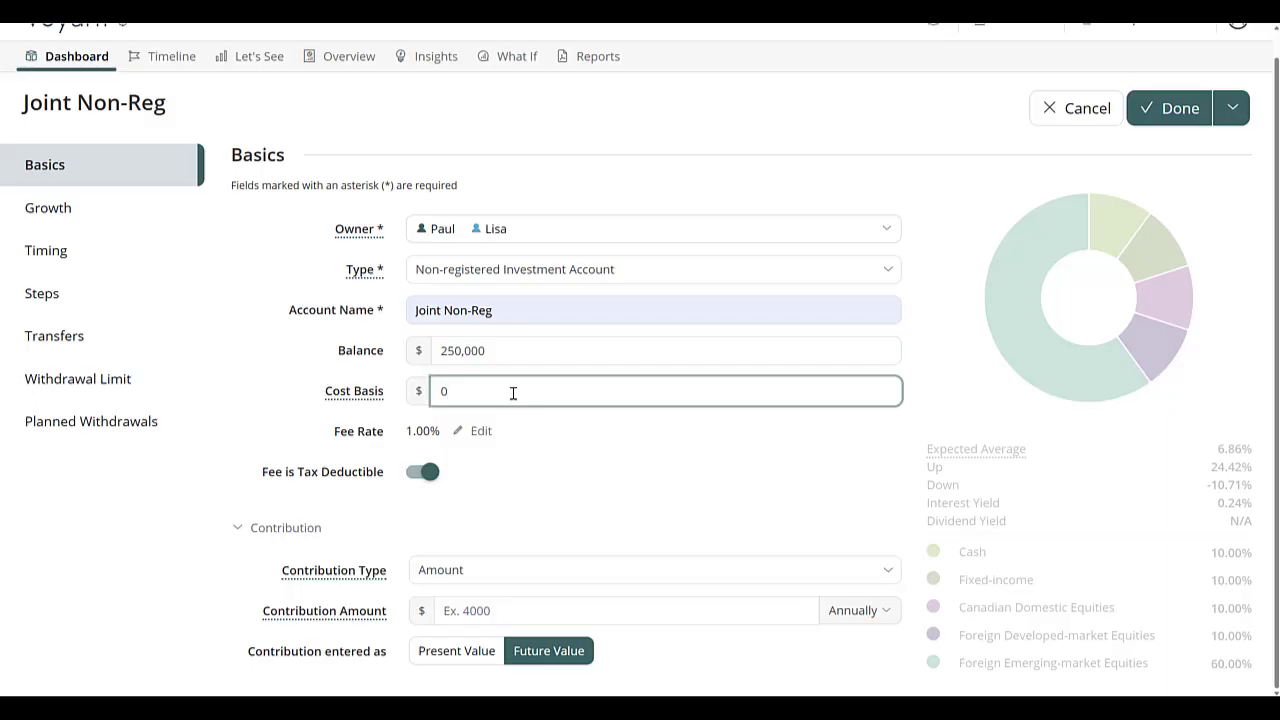
pyautogui.write('1500000')
pyautogui.click(481, 431)
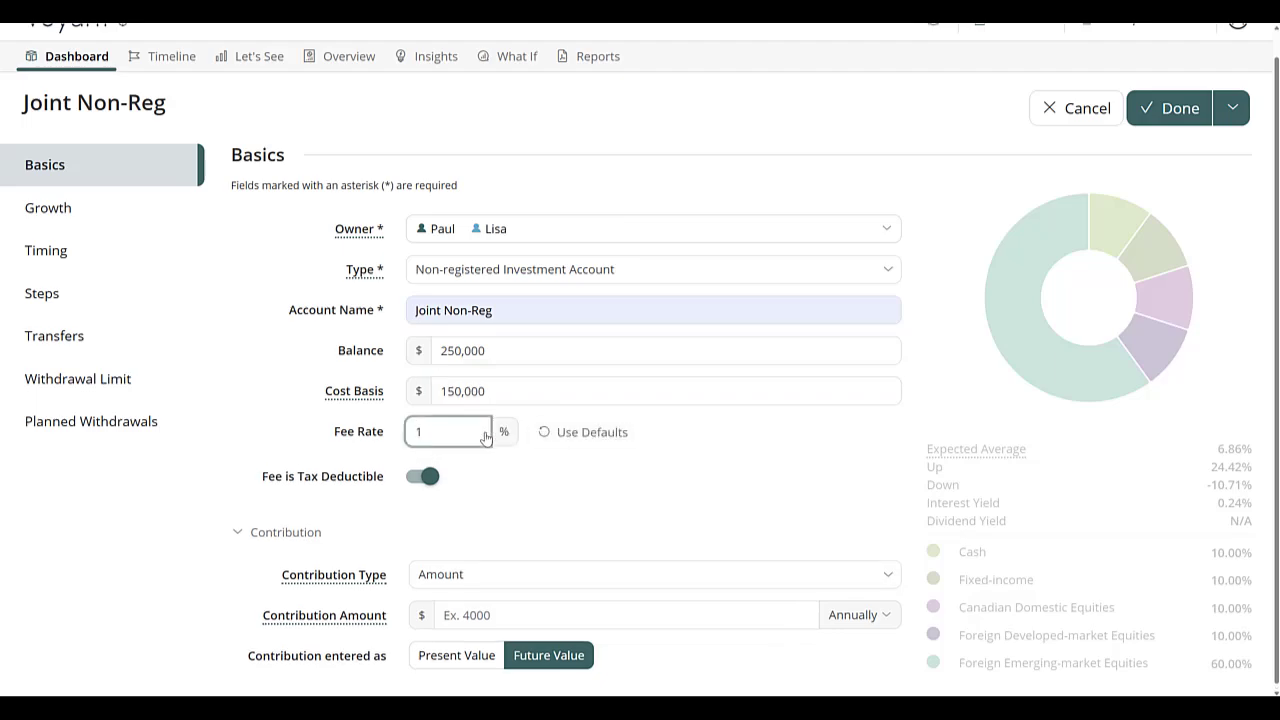
pyautogui.click(298, 484)
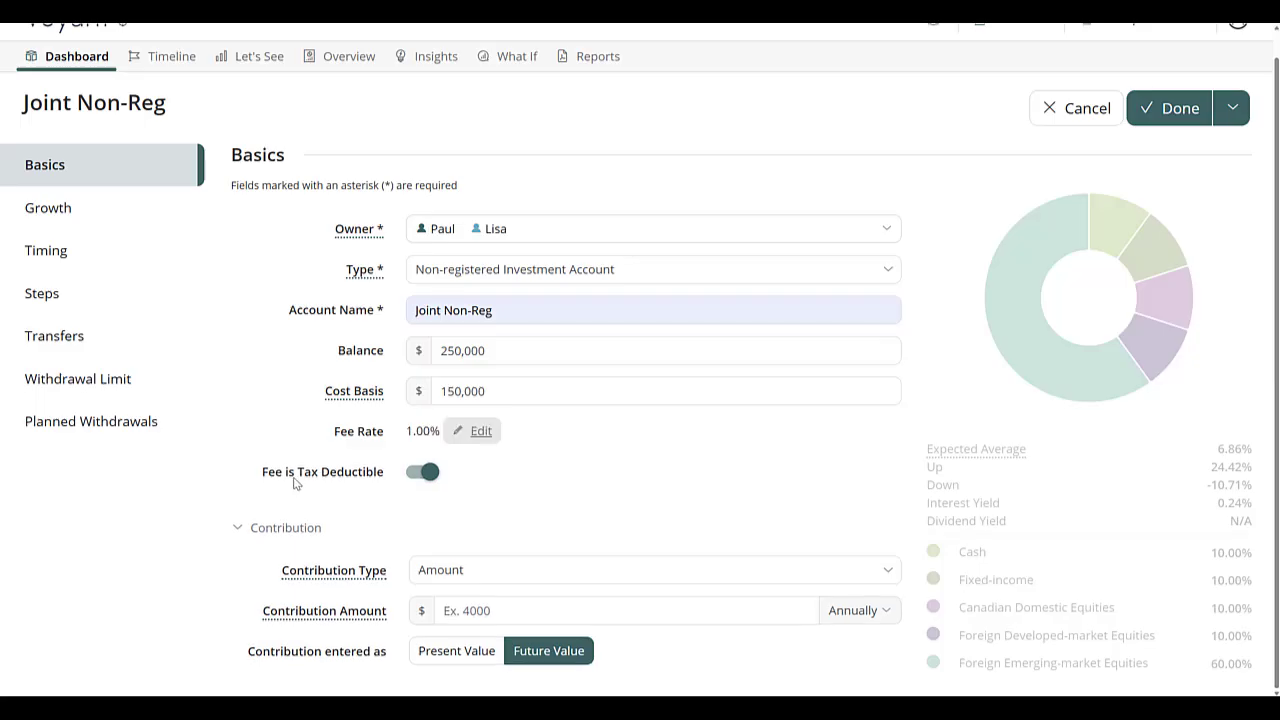
pyautogui.click(425, 476)
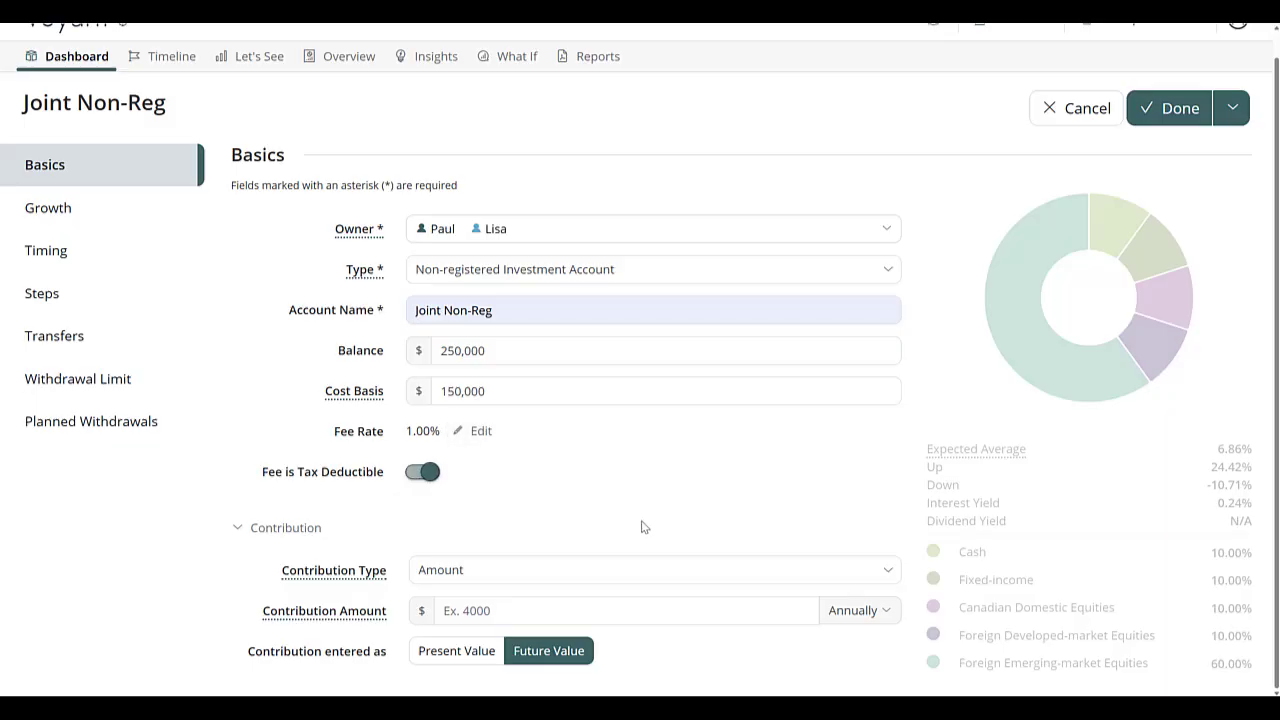
# Step: Set the account's contribution to $1,000 with a monthly frequency
pyautogui.click(450, 610)
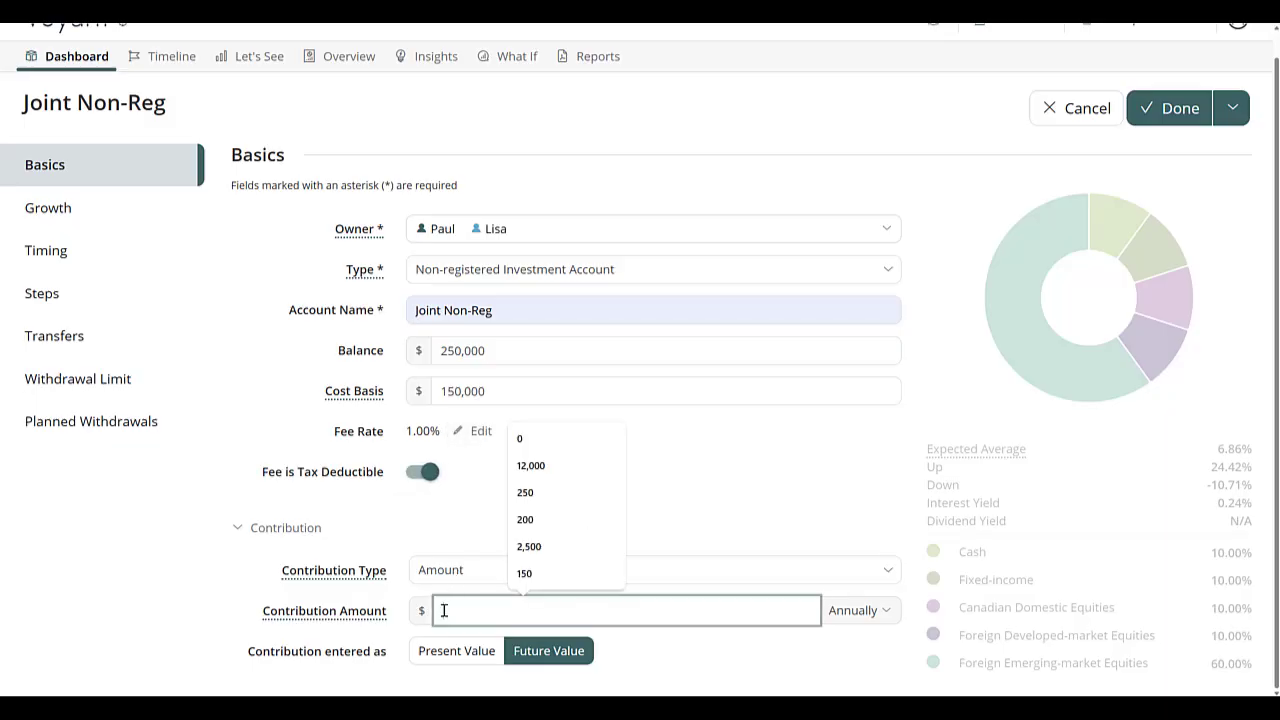
pyautogui.click(860, 610)
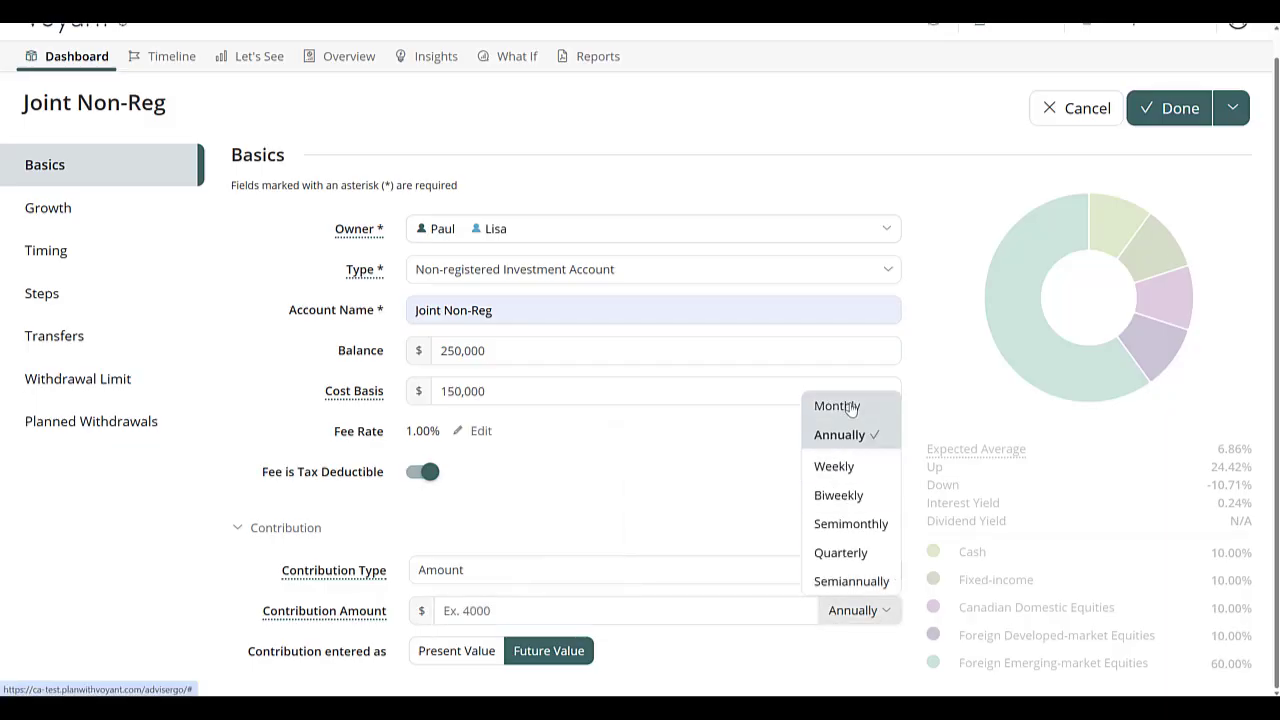
pyautogui.click(849, 406)
pyautogui.click(712, 609)
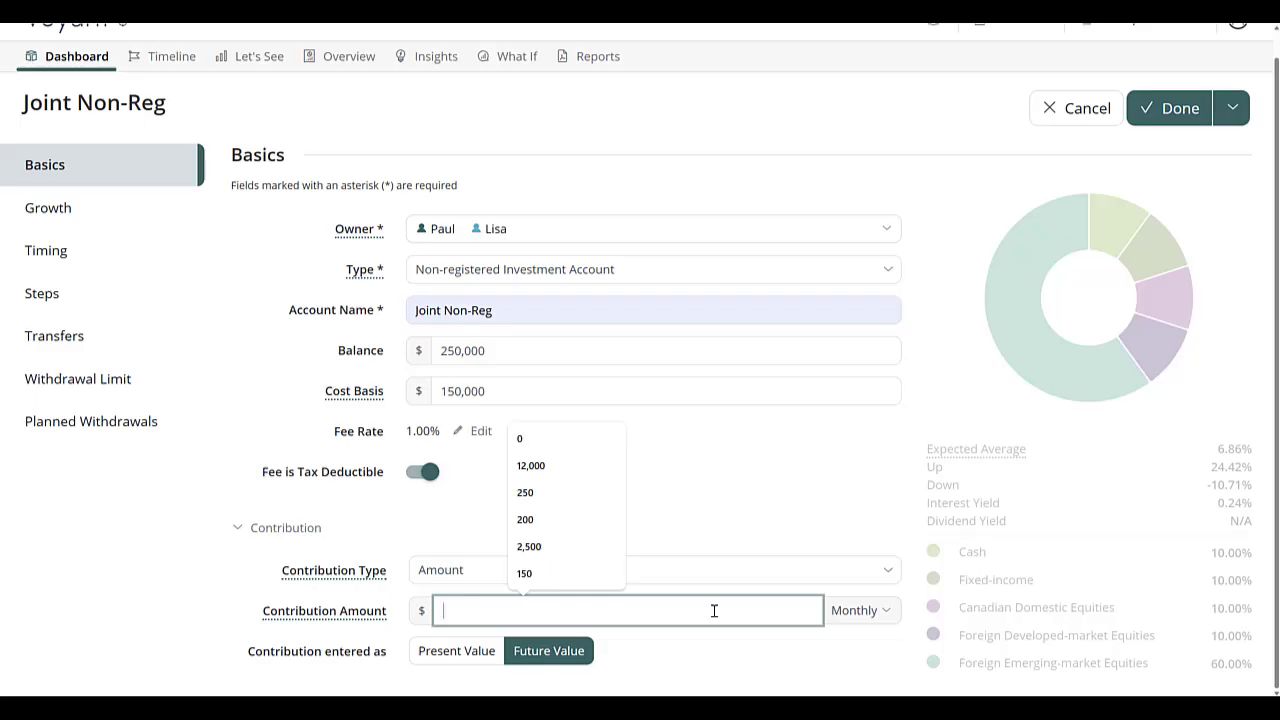
pyautogui.write('1,000')
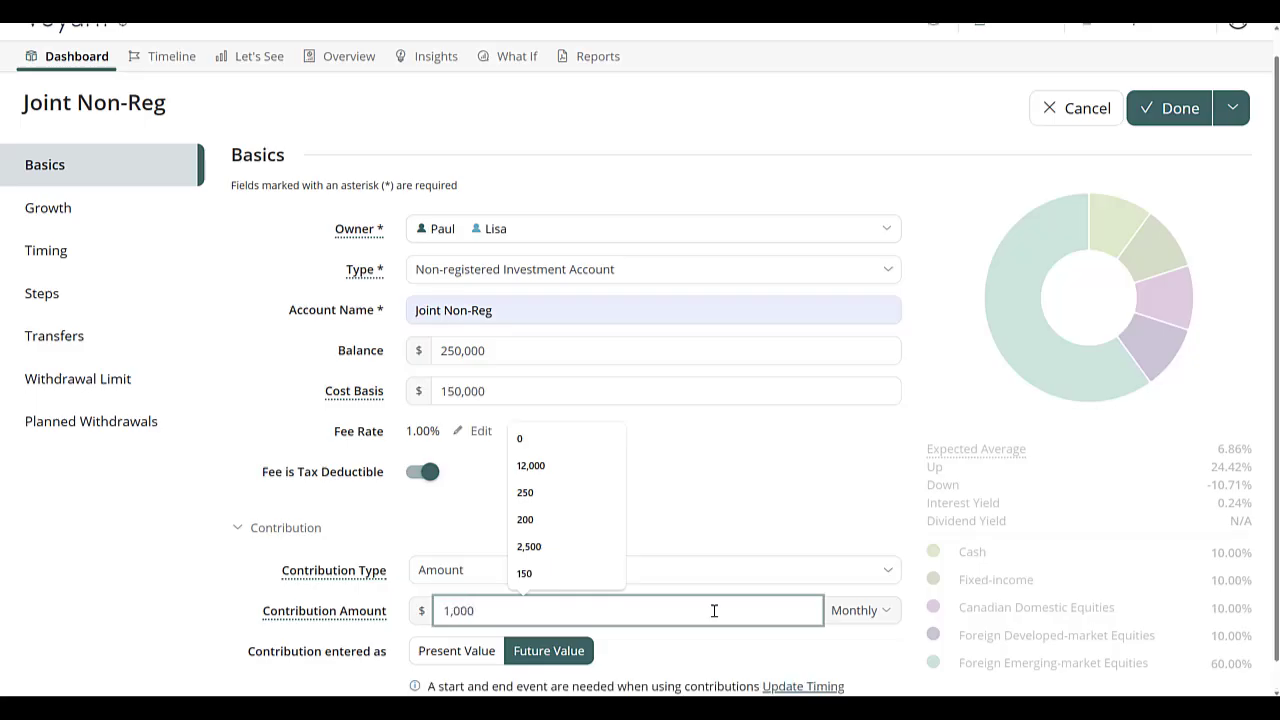
pyautogui.scroll(-1, 714, 610)
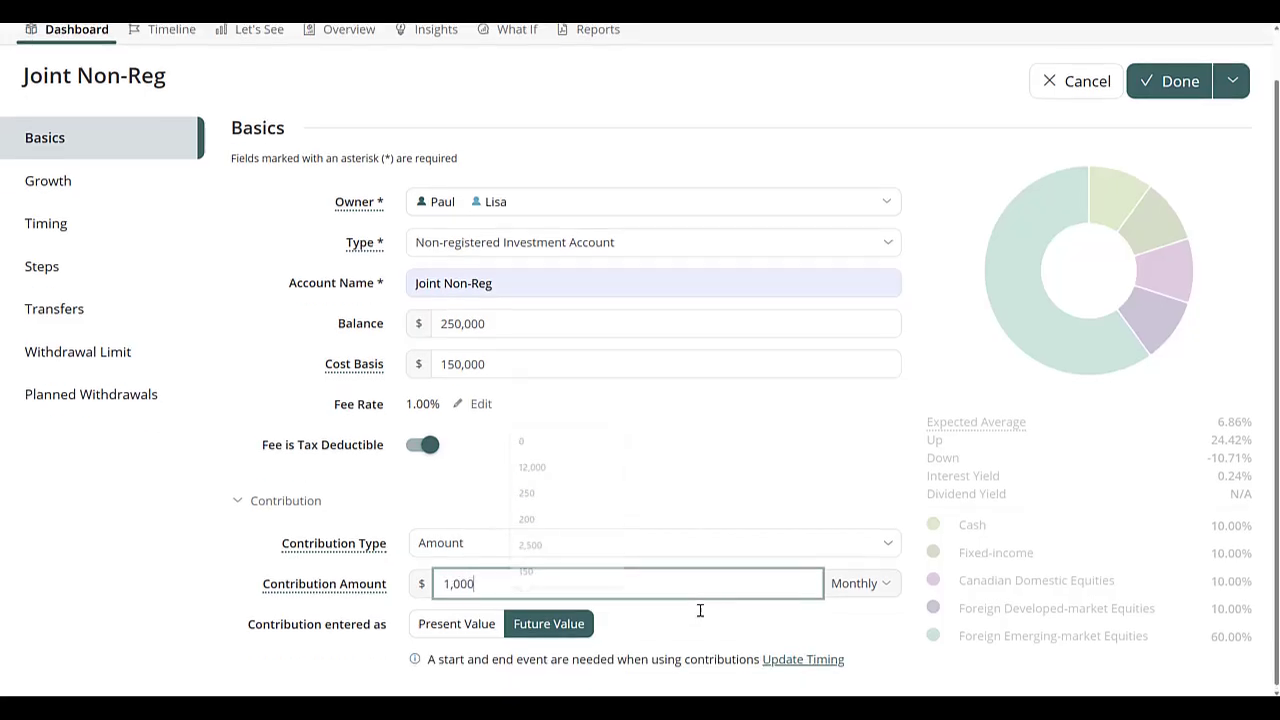
# Step: Set the contribution timing to start at Plan Start and end at the second owner's Retirement event at age 65
pyautogui.click(811, 658)
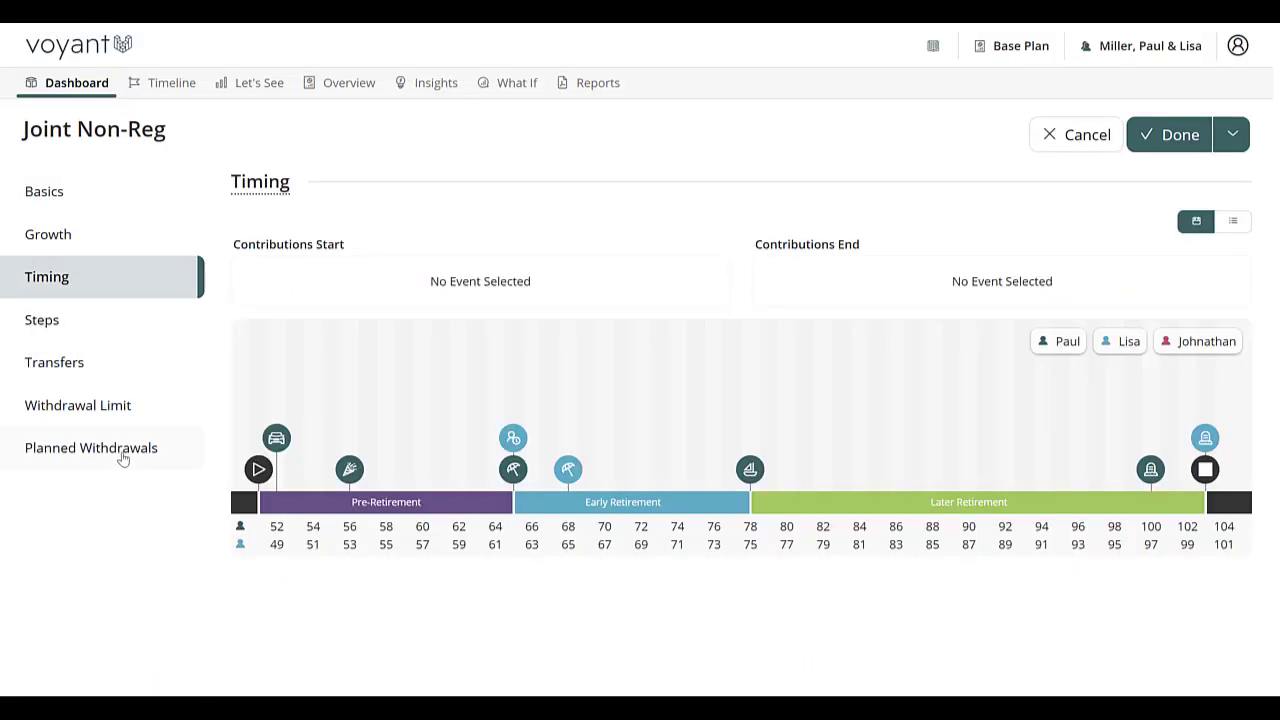
pyautogui.moveTo(258, 469); pyautogui.dragTo(267, 293)
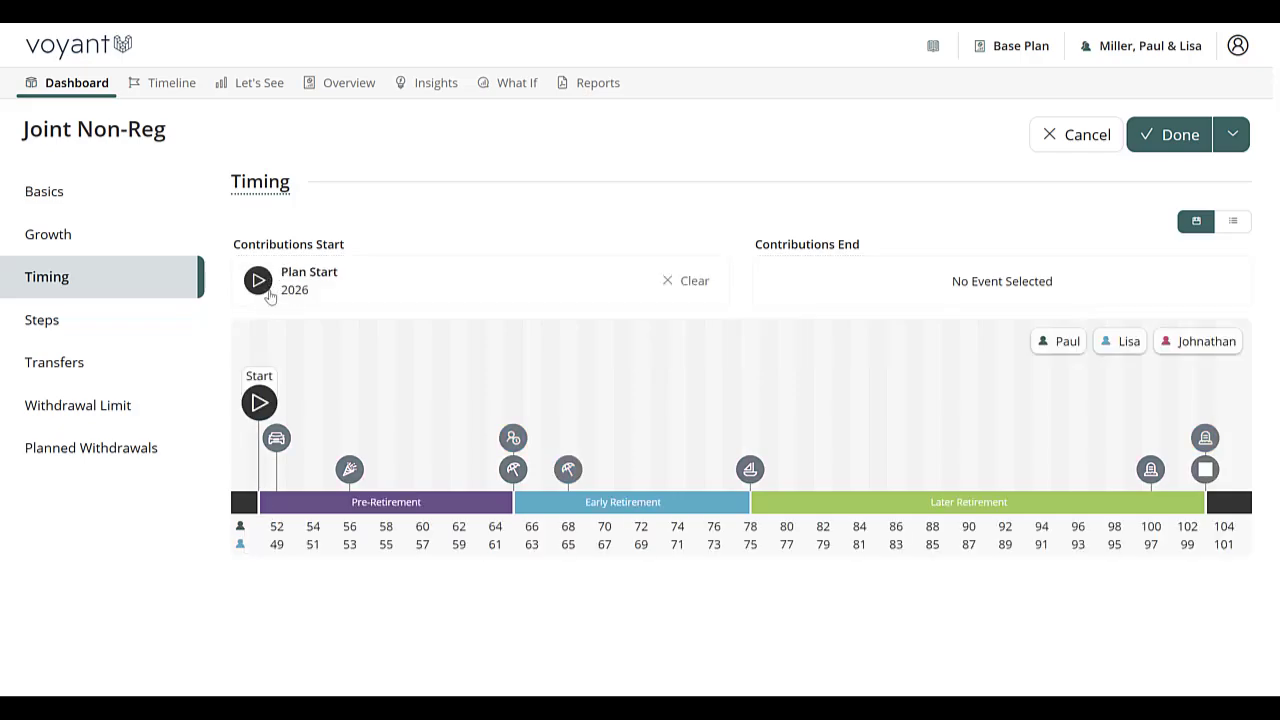
pyautogui.moveTo(570, 472)
pyautogui.mouseDown()
pyautogui.moveTo(743, 337)
pyautogui.moveTo(831, 292)
pyautogui.mouseUp()
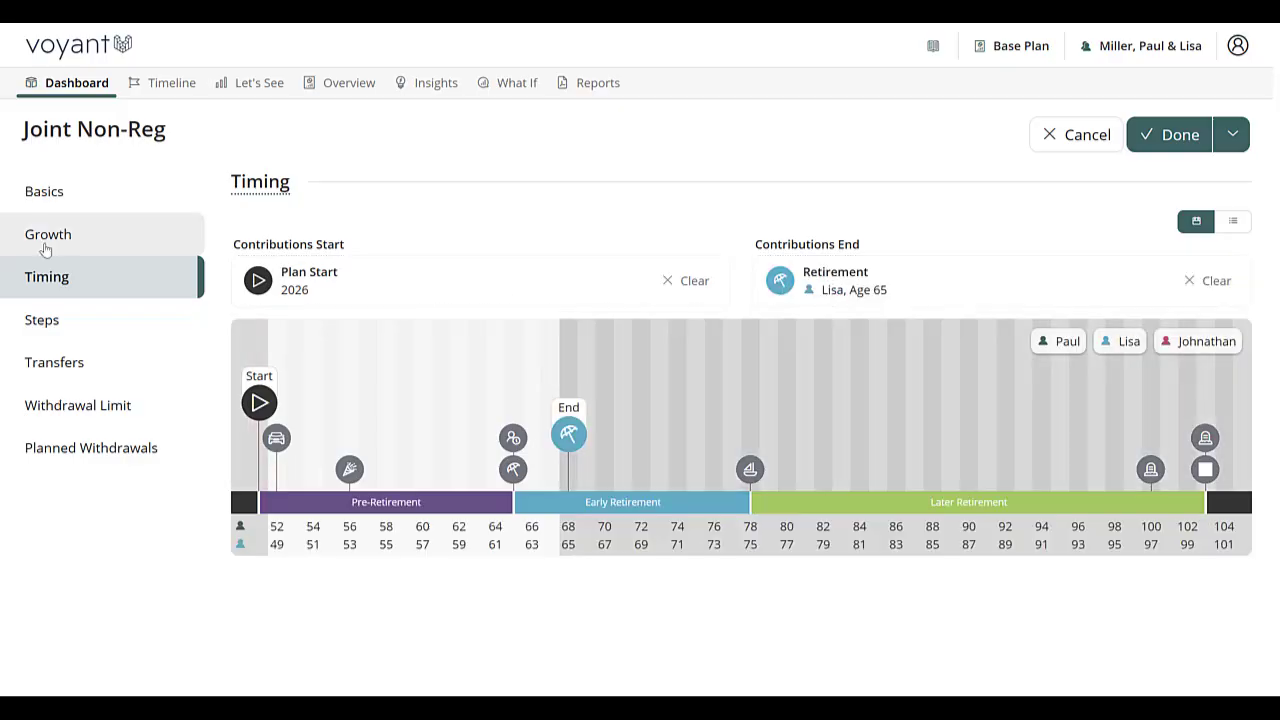
# Step: Make the account grow based on its portfolio and choose the Aggressive Portfolio allocation
pyautogui.click(48, 240)
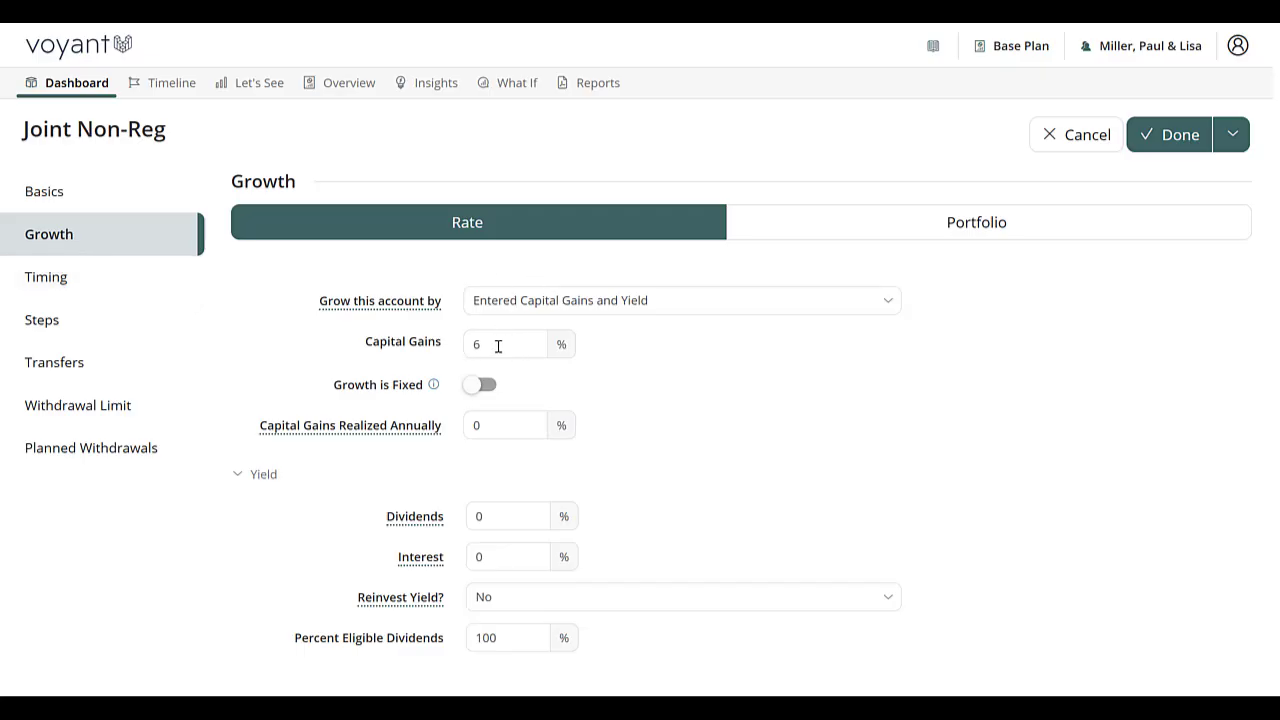
pyautogui.click(950, 231)
pyautogui.scroll(-1, 957, 240)
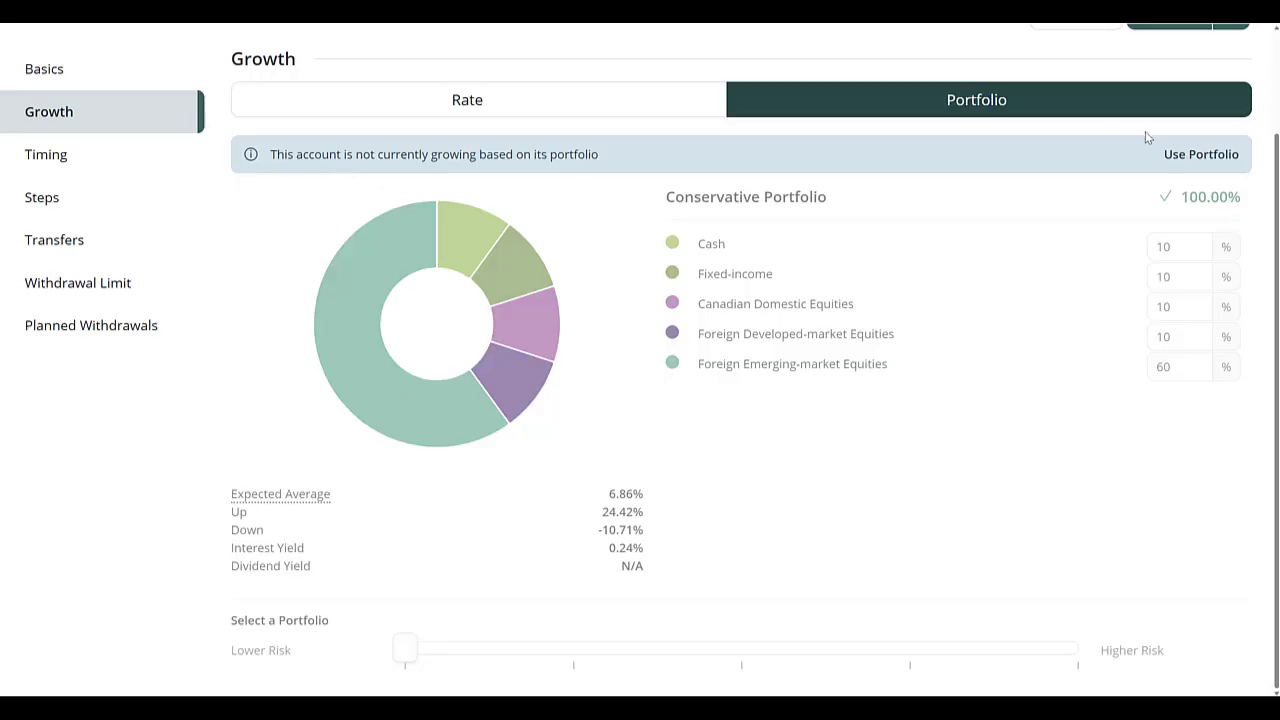
pyautogui.click(1208, 157)
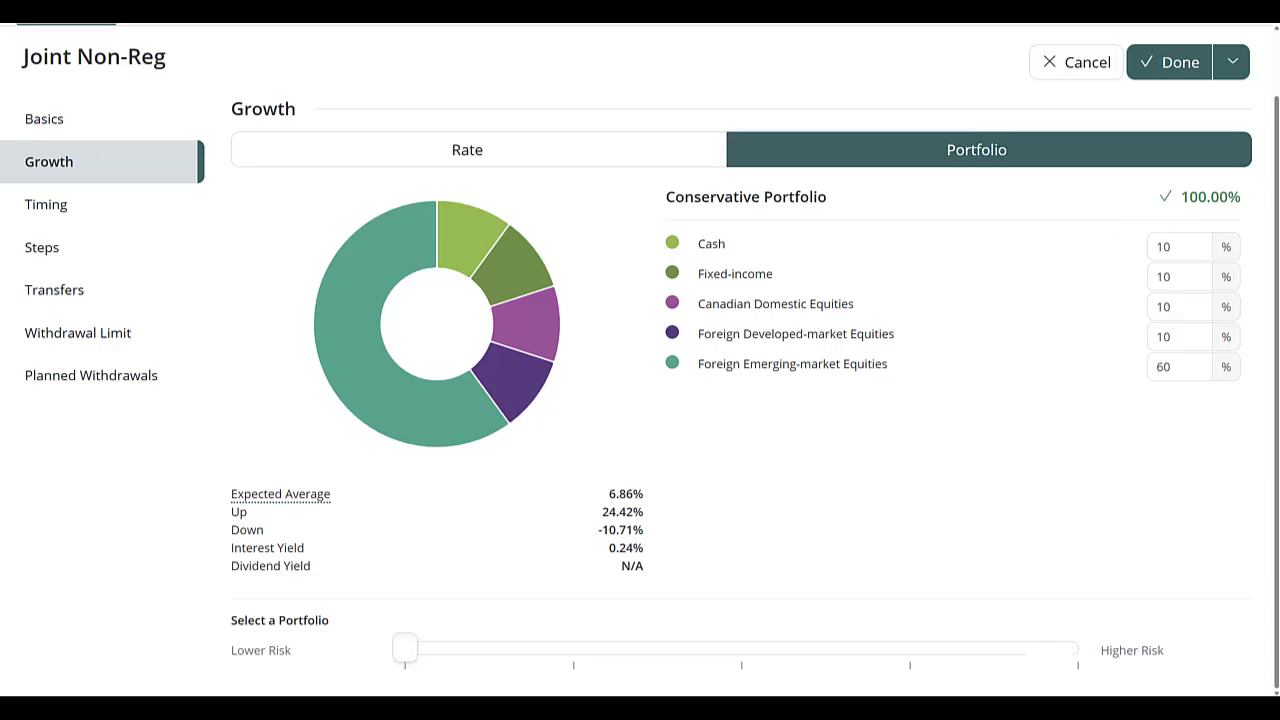
pyautogui.moveTo(400, 658); pyautogui.dragTo(518, 655)
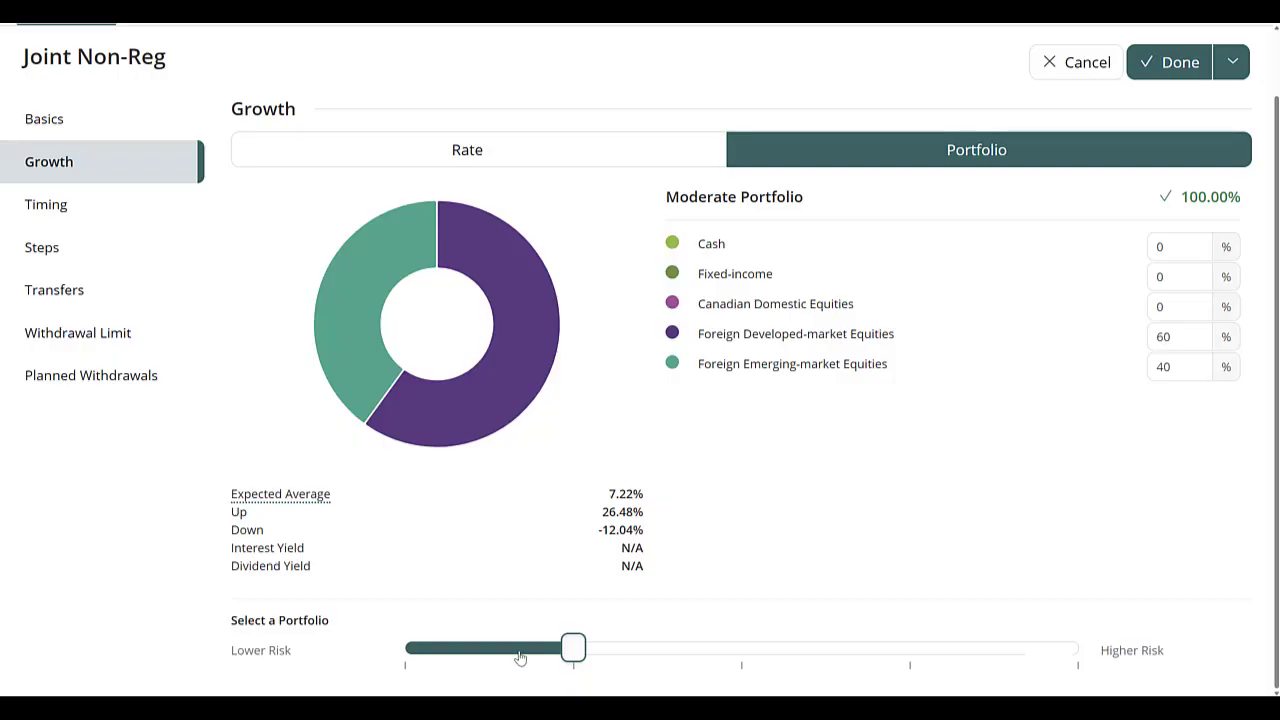
pyautogui.click(684, 662)
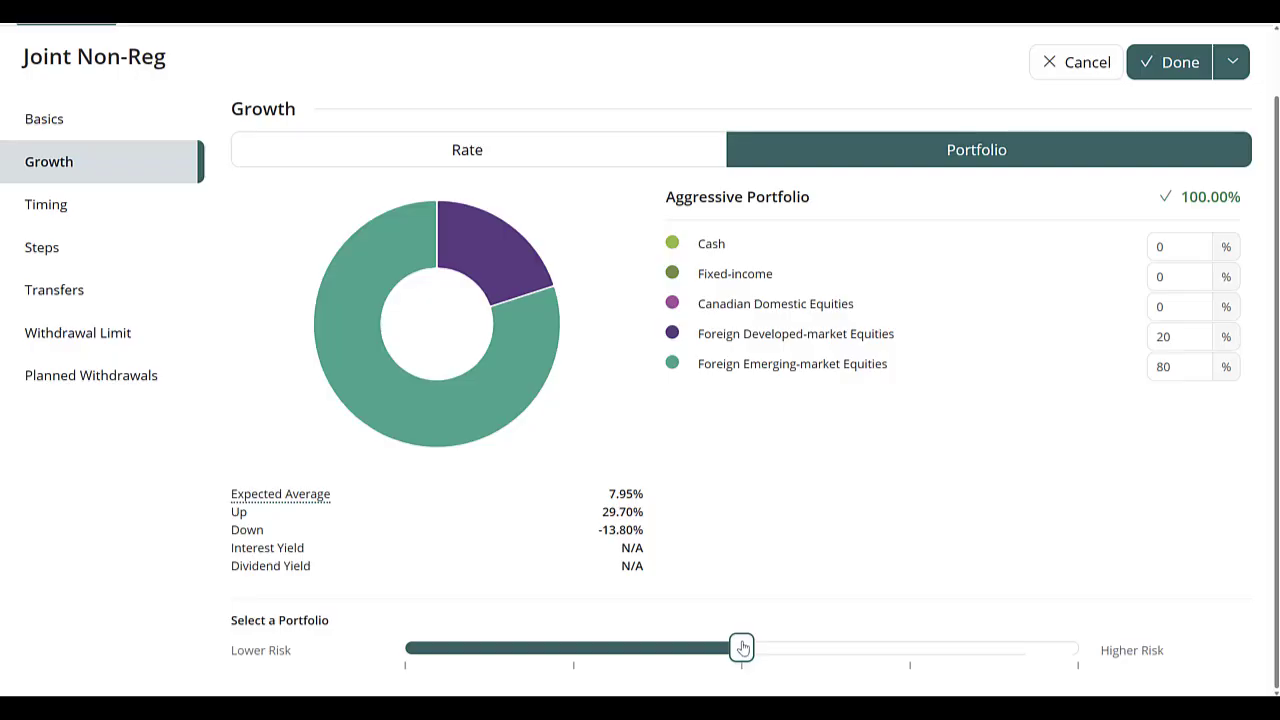
# Step: Add a step to the account that changes its asset allocation to the Conservative Portfolio
pyautogui.click(50, 260)
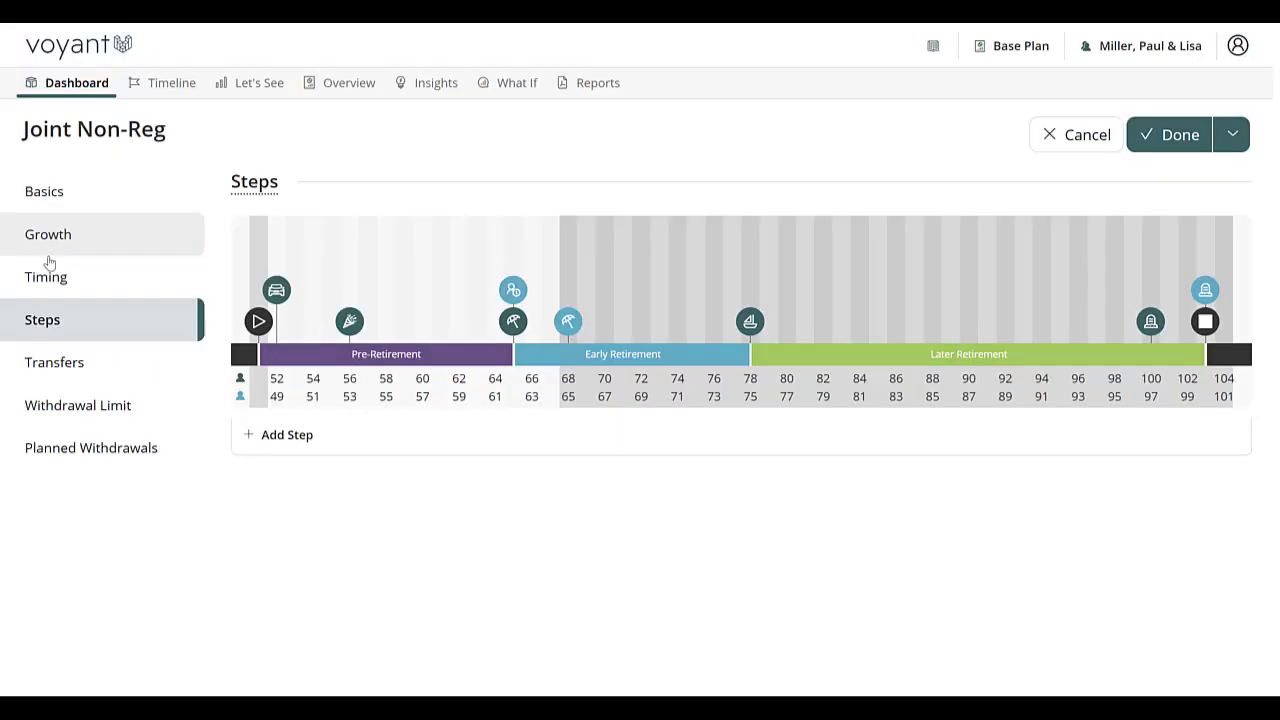
pyautogui.click(310, 448)
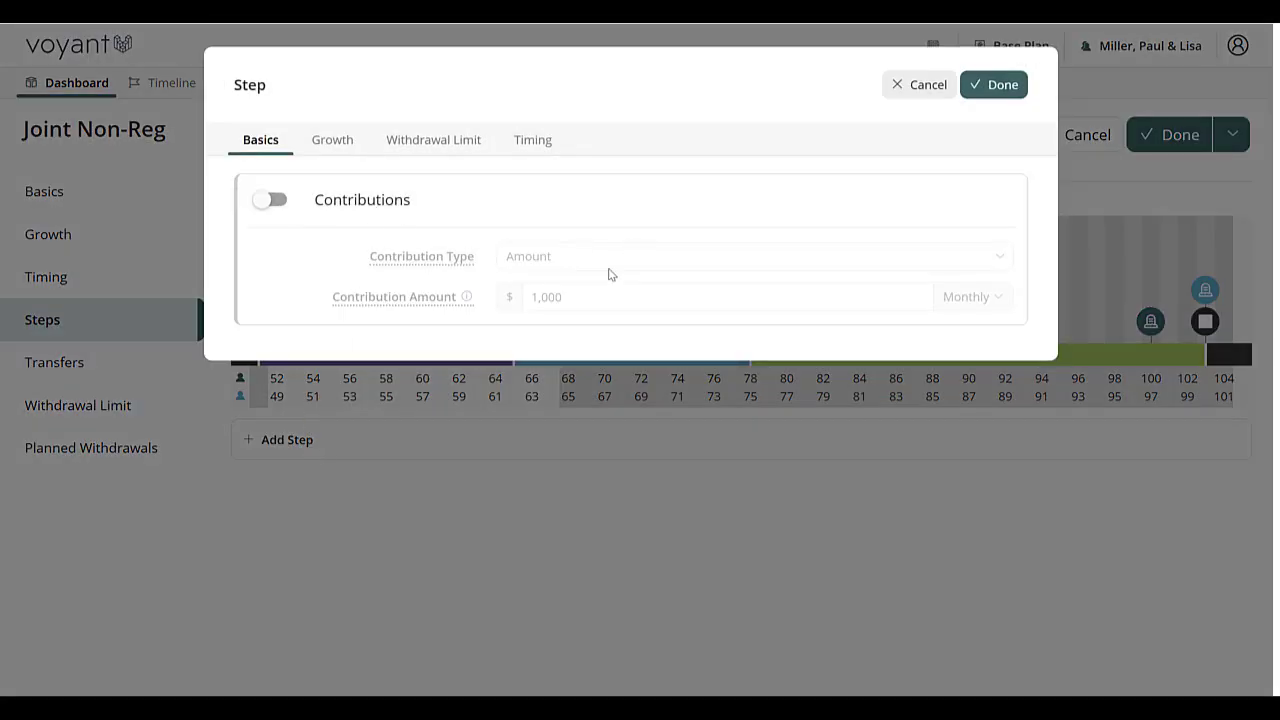
pyautogui.click(333, 152)
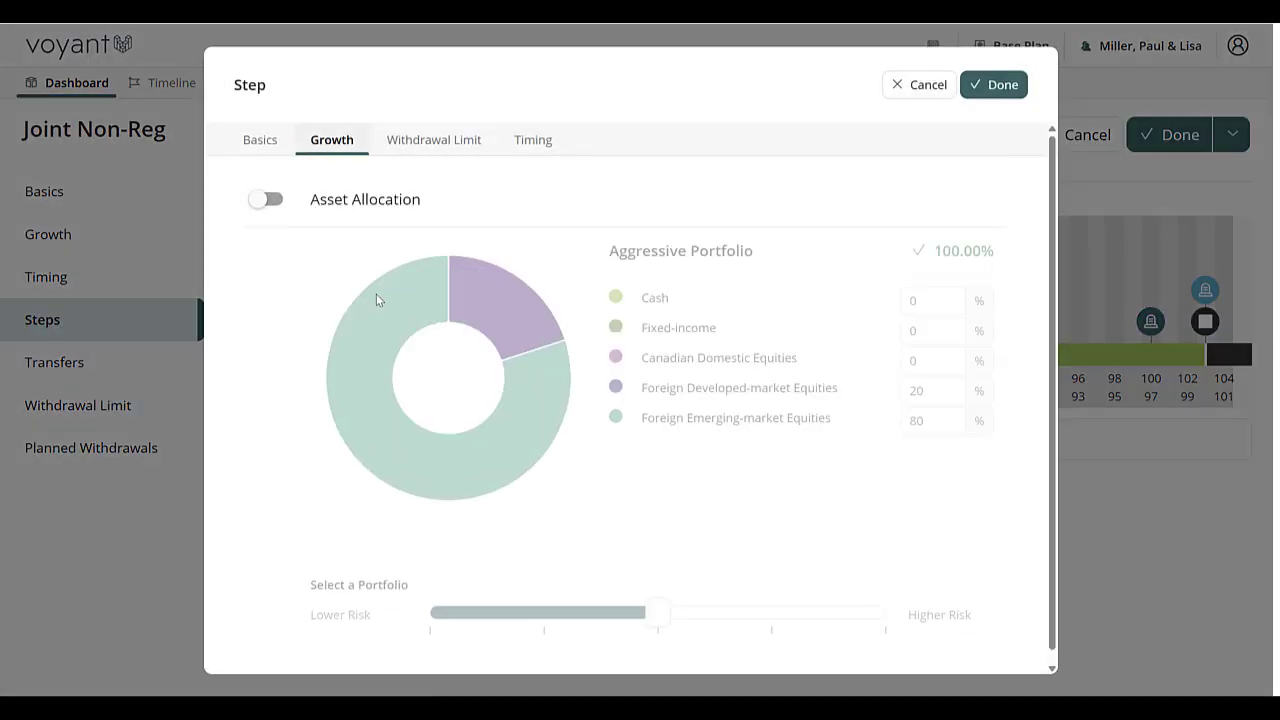
pyautogui.click(255, 204)
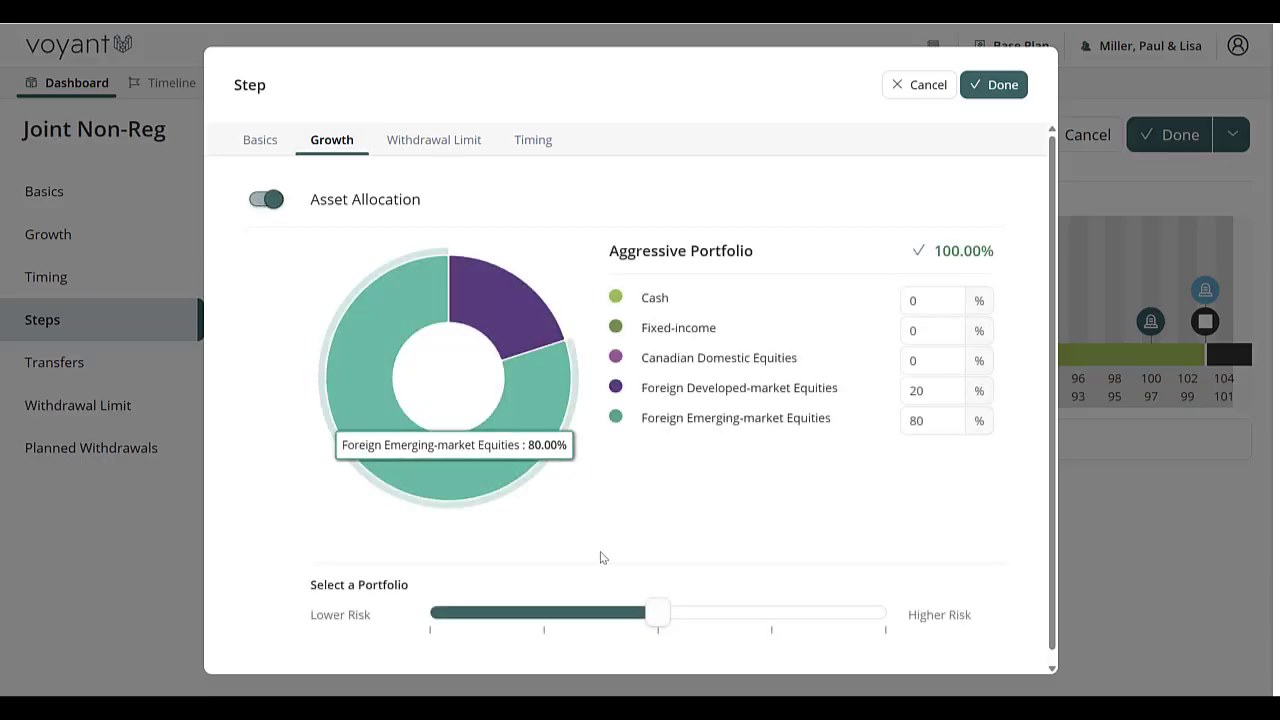
pyautogui.click(544, 613)
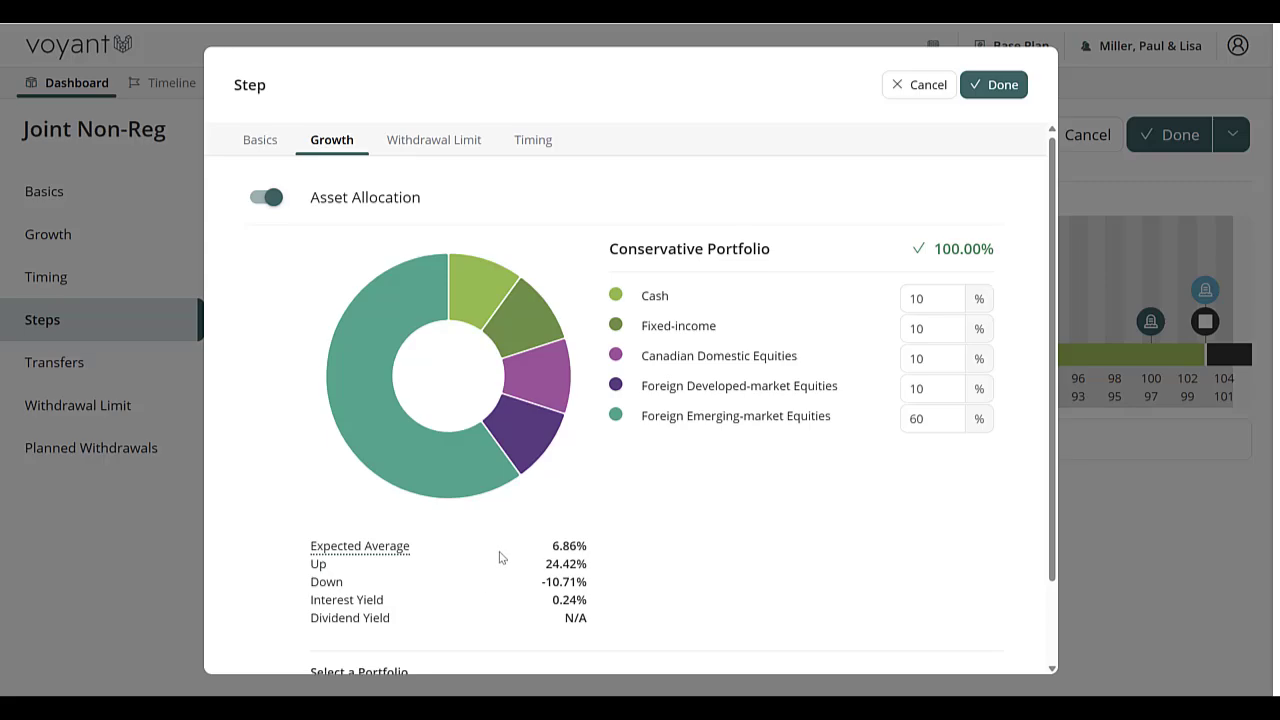
pyautogui.scroll(-2, 491, 568)
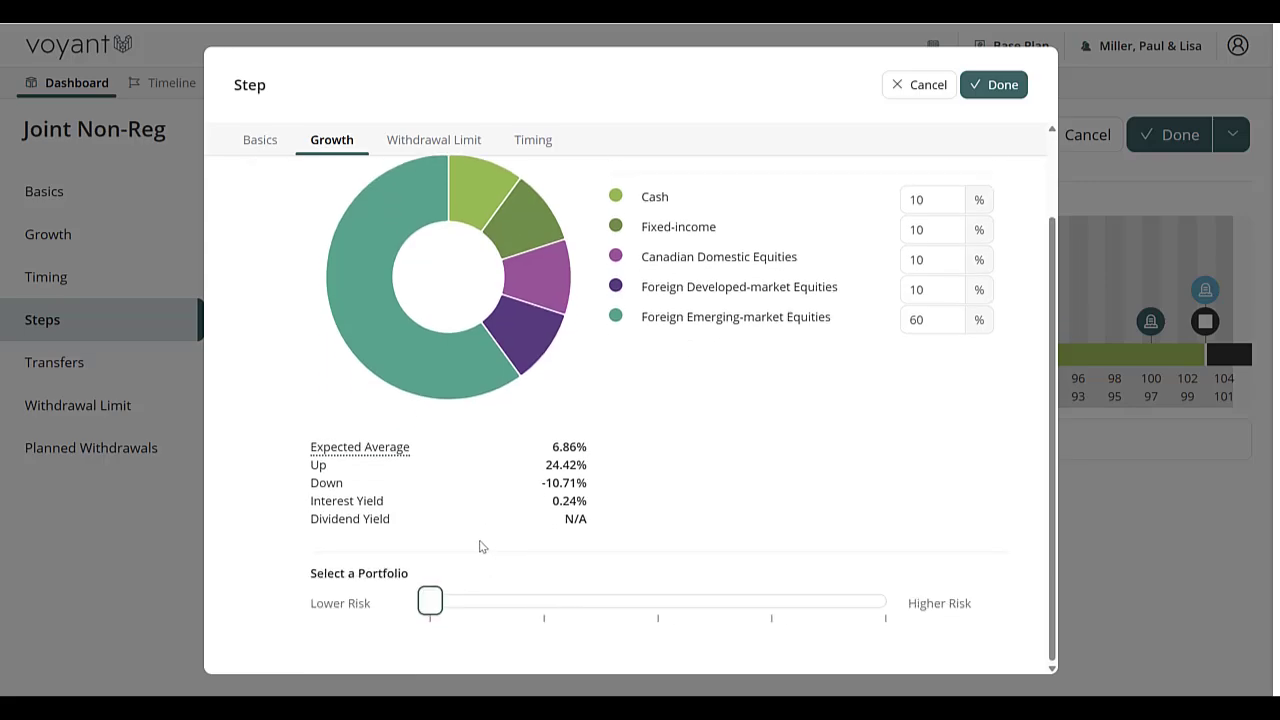
# Step: Make the allocation step occur at the second owner's Retirement event at age 65 and save the step
pyautogui.click(532, 140)
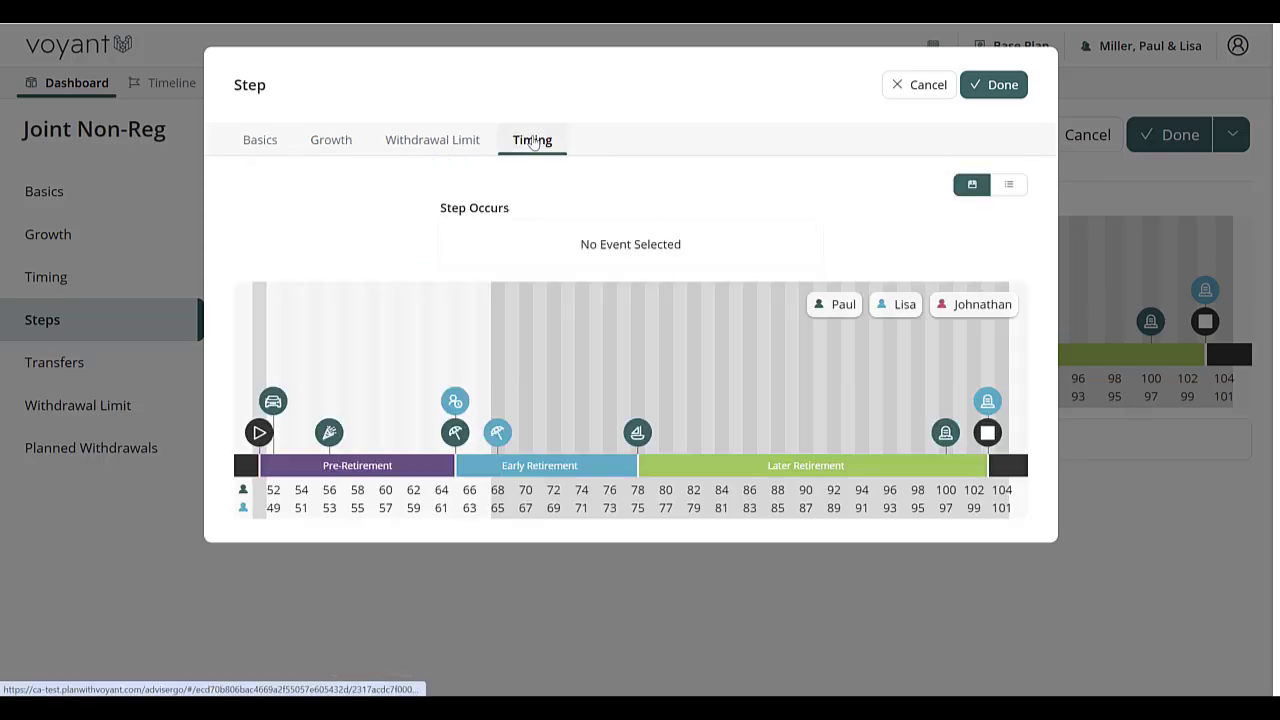
pyautogui.moveTo(498, 434)
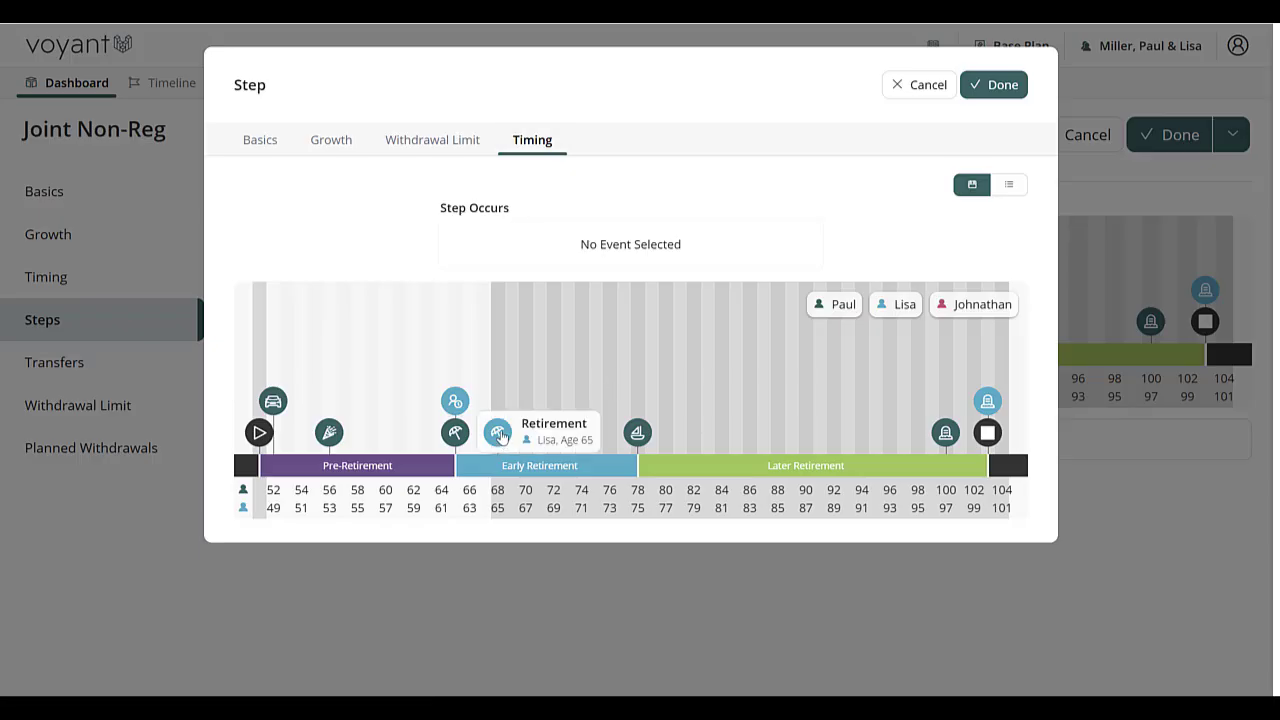
pyautogui.moveTo(498, 434)
pyautogui.mouseDown()
pyautogui.moveTo(523, 309)
pyautogui.moveTo(554, 251)
pyautogui.mouseUp()
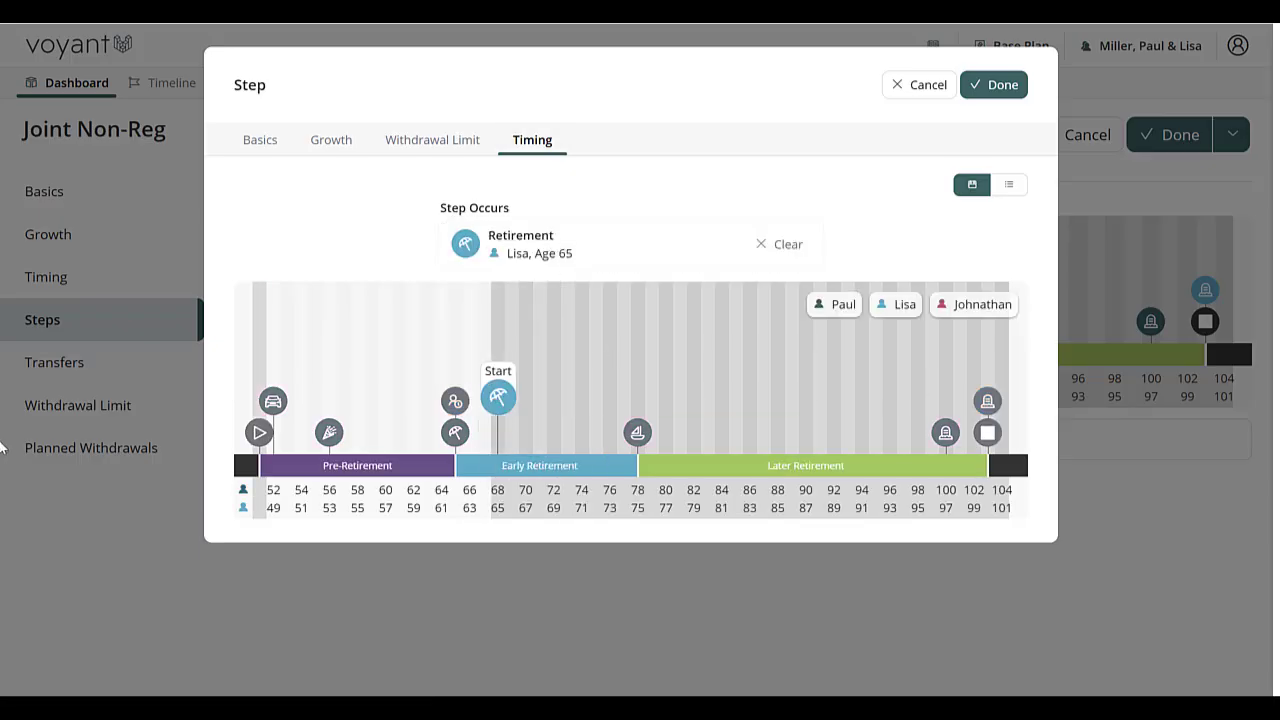
pyautogui.click(990, 84)
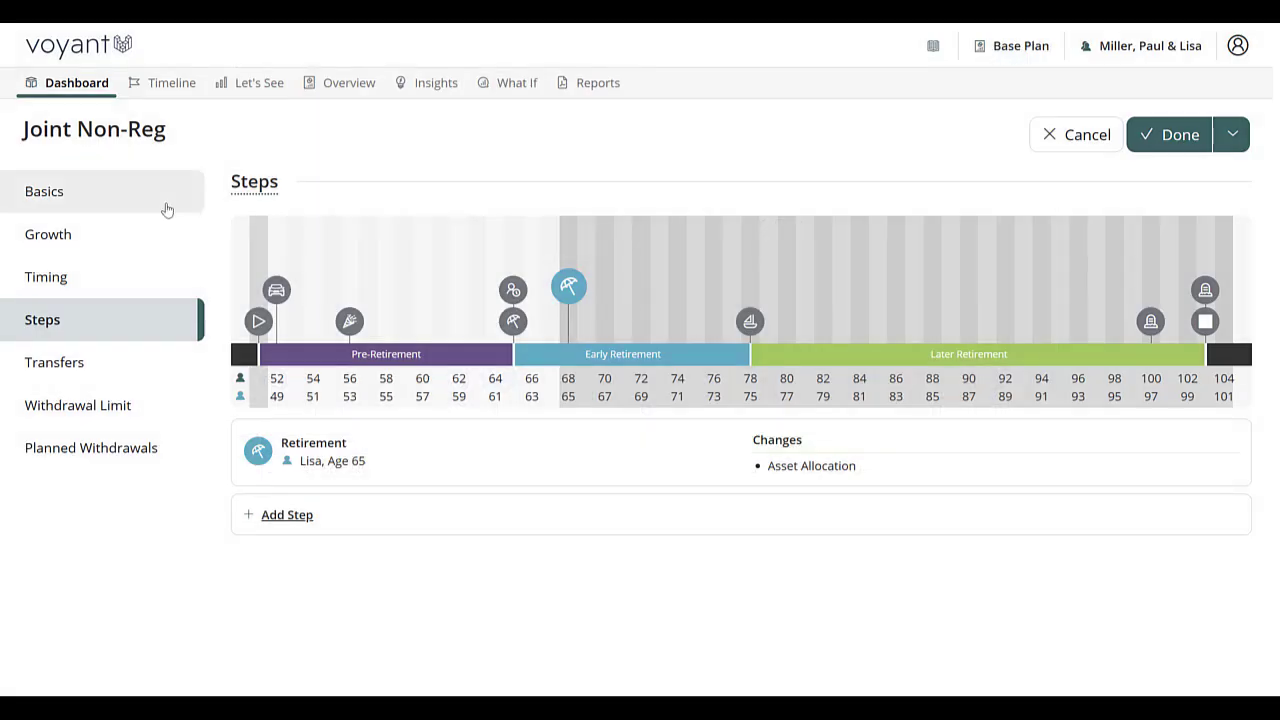
# Step: Check the account's transfers, withdrawal limit and planned withdrawals, and save the joint non-registered account
pyautogui.click(67, 370)
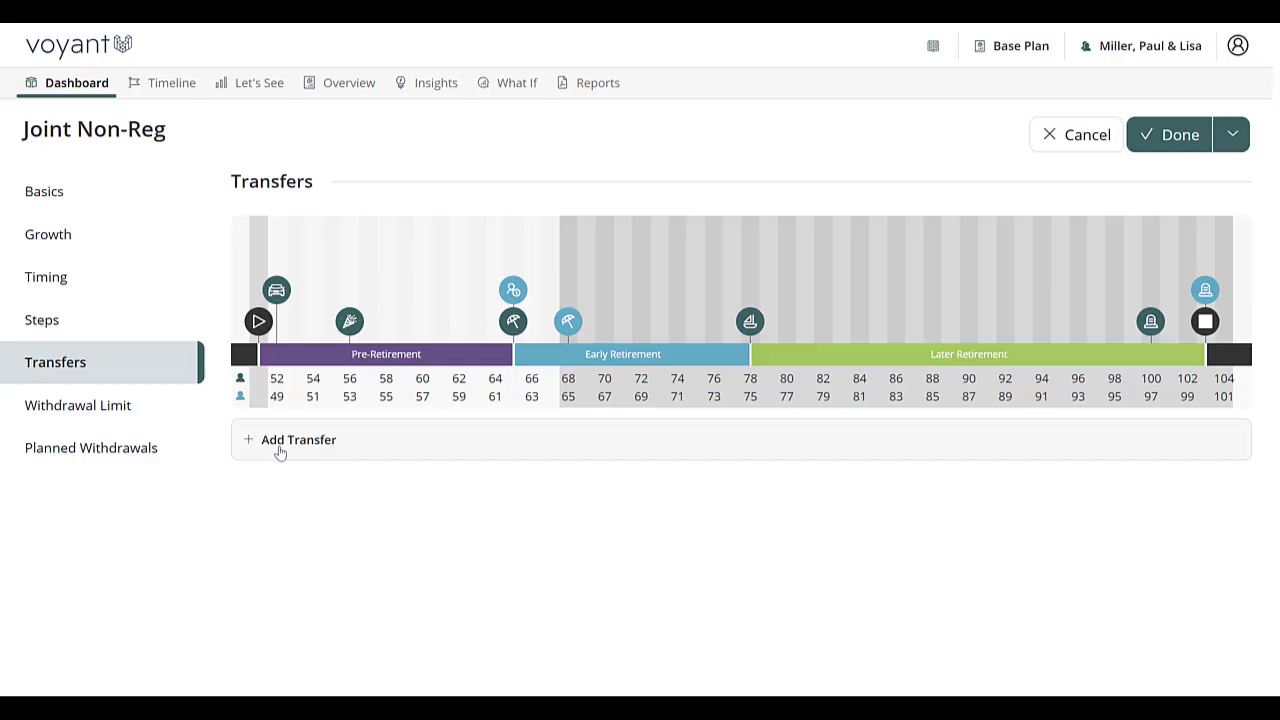
pyautogui.click(130, 417)
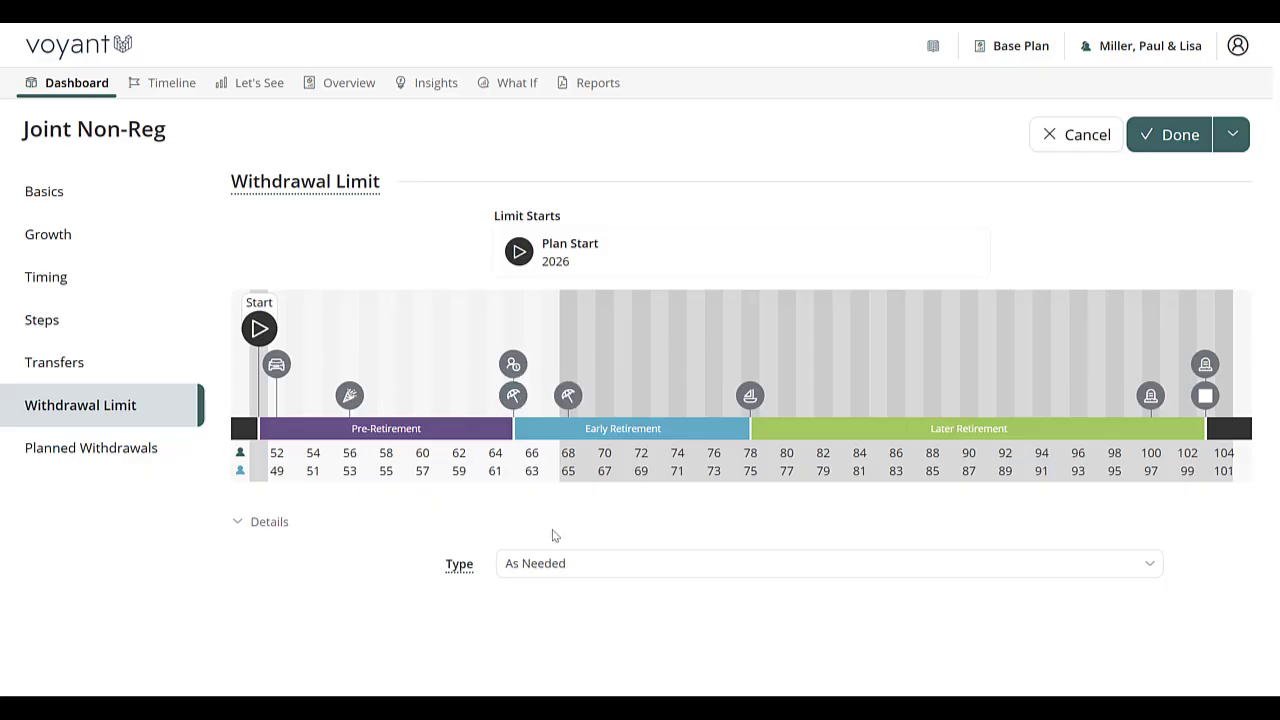
pyautogui.click(116, 460)
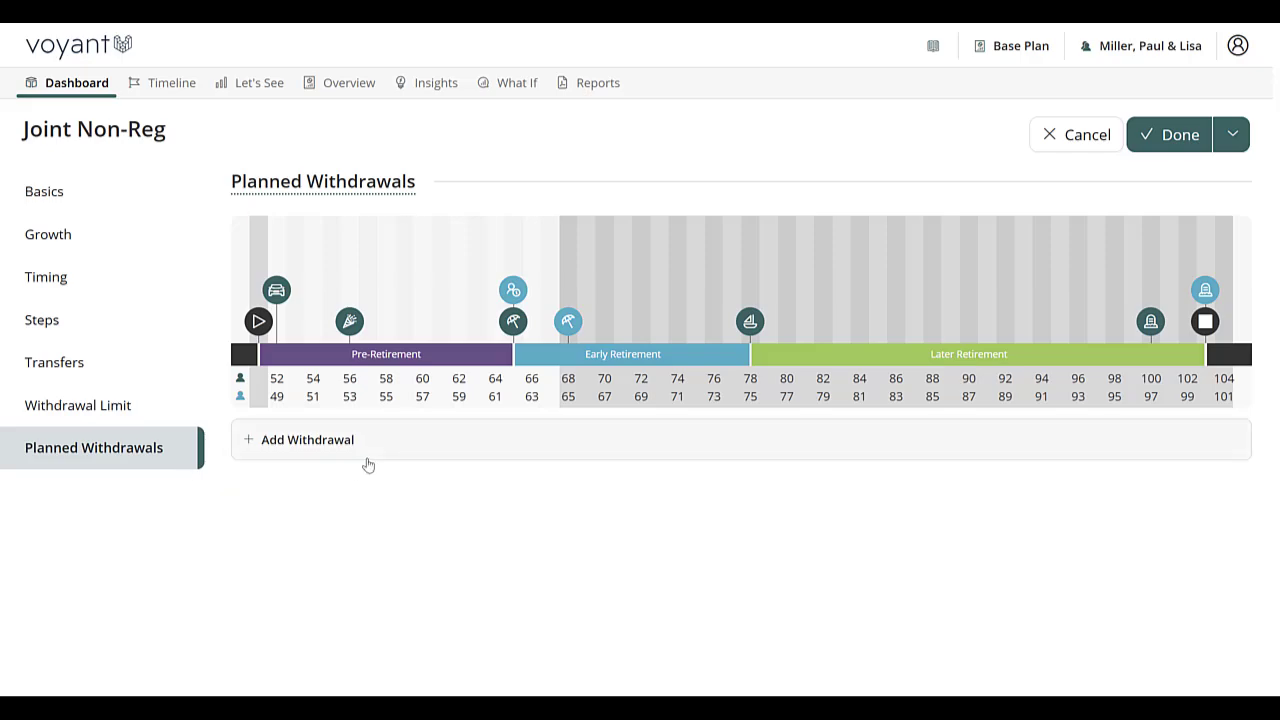
pyautogui.click(1188, 144)
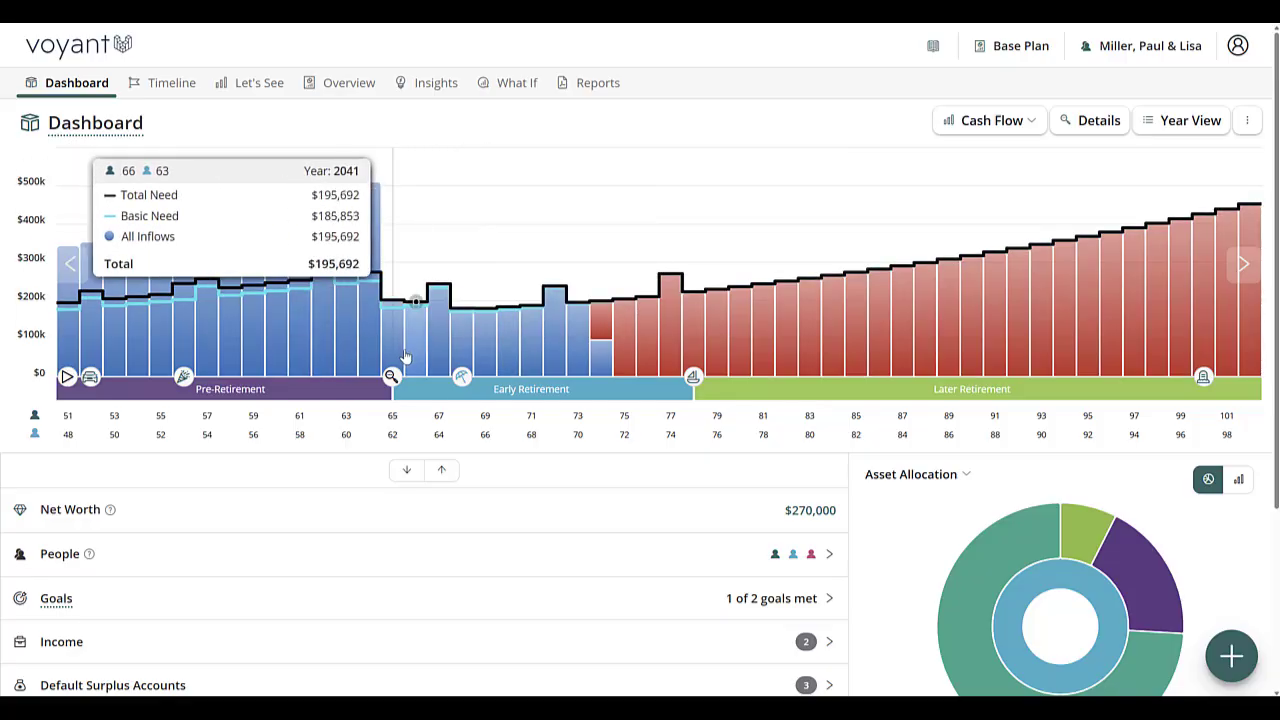
# Step: Show the detailed cash flow breakdown and view it as a single chart in Let's See
pyautogui.click(1101, 121)
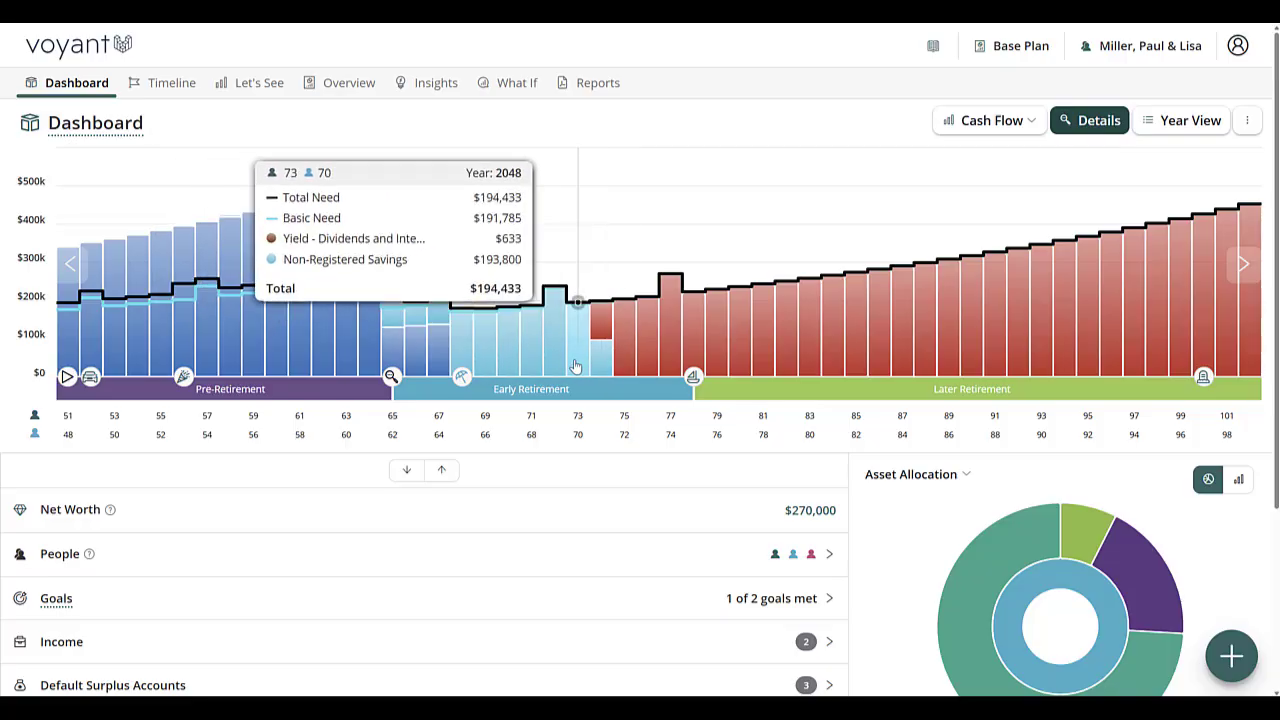
pyautogui.click(252, 83)
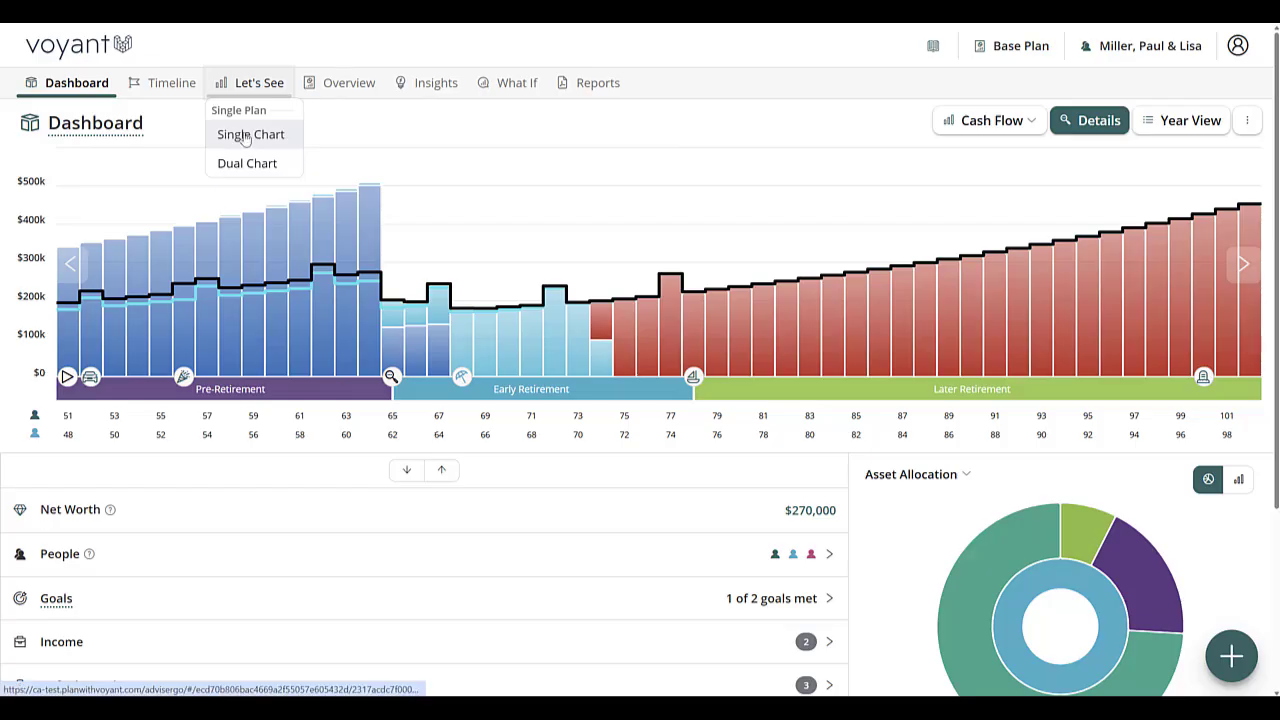
pyautogui.click(246, 140)
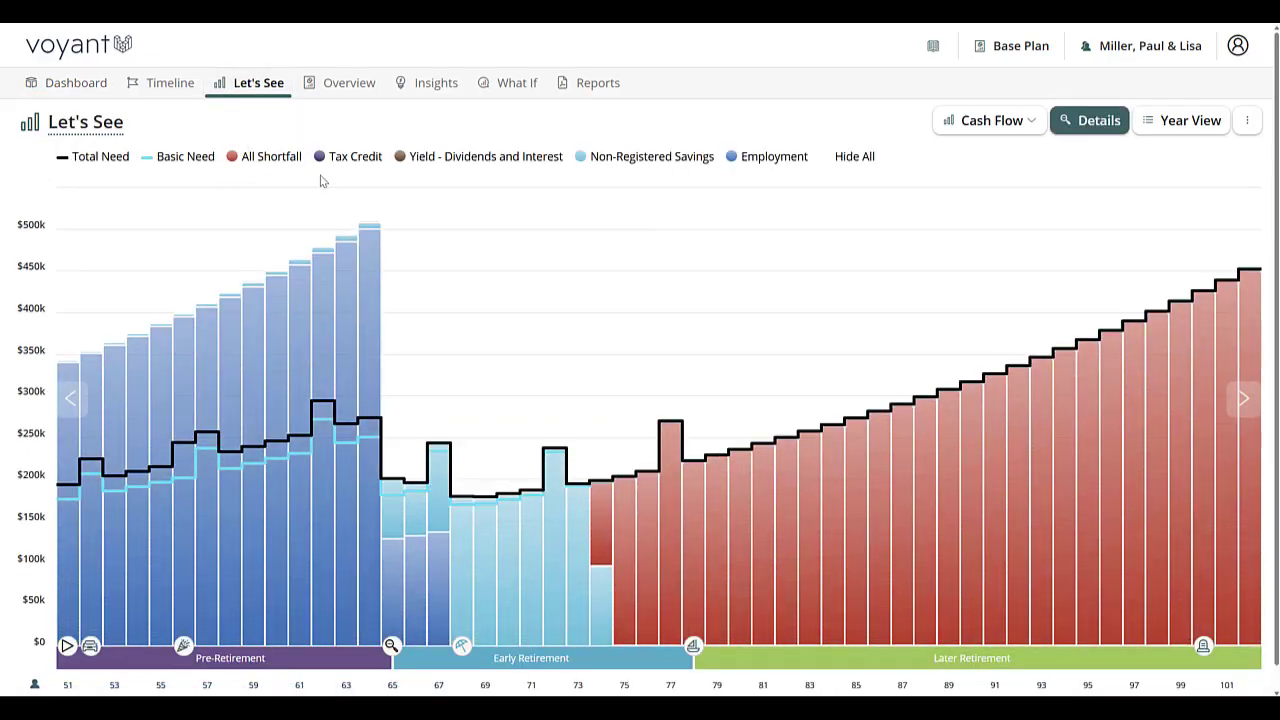
# Step: Switch the chart to Assets and hide the Emergency Fund to examine the Joint Non-Reg balance over time
pyautogui.click(1032, 120)
pyautogui.click(964, 178)
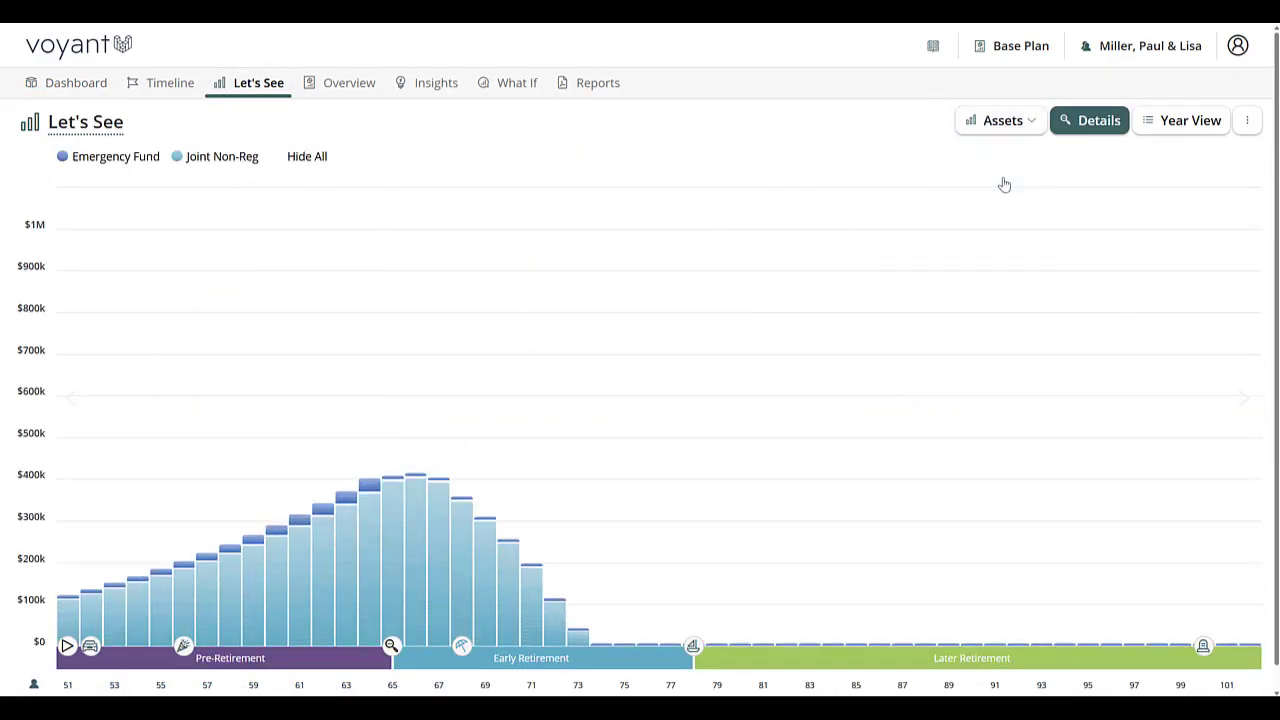
pyautogui.click(127, 160)
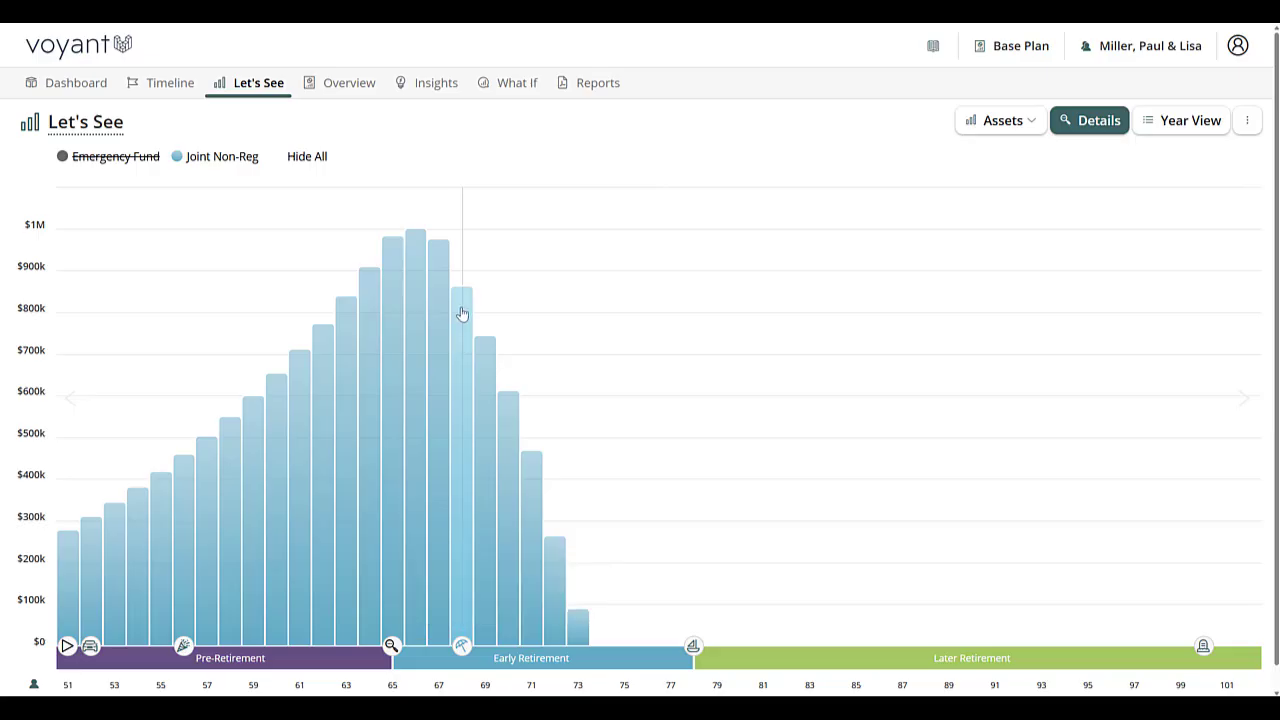
pyautogui.moveTo(466, 340)
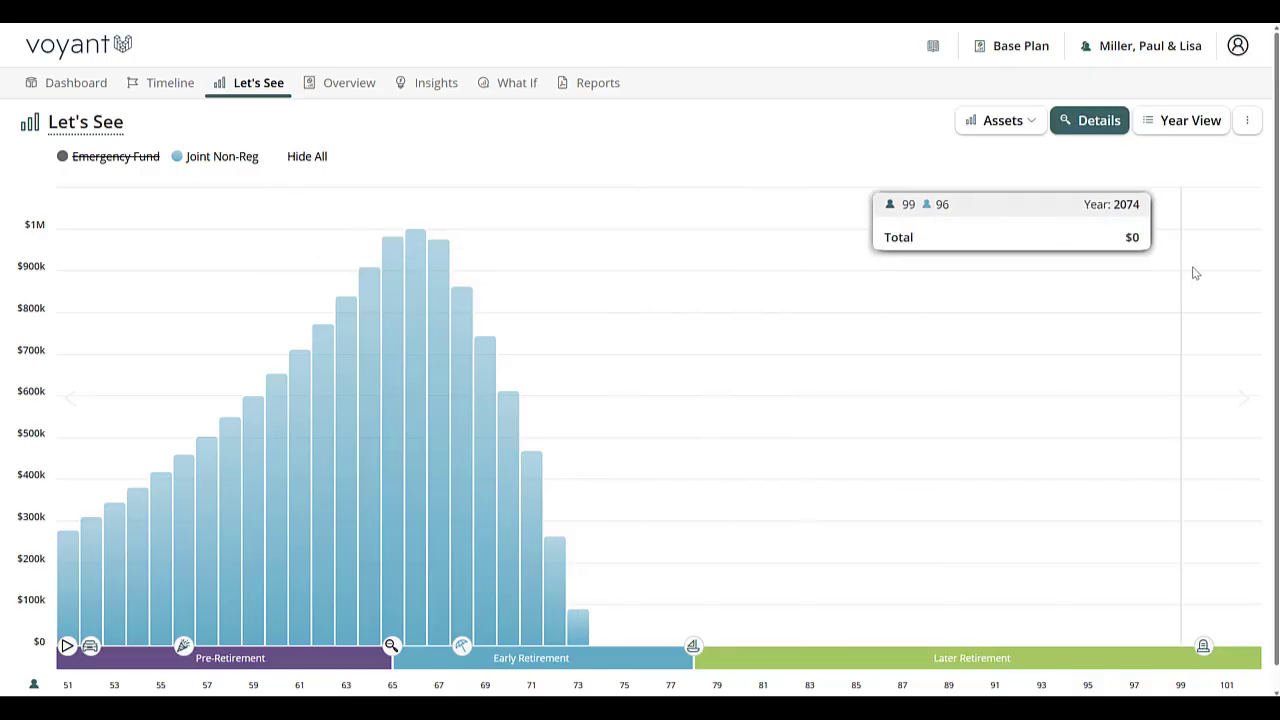
# Step: Open the Year View and examine the 2026 investments and the full list of expenses
pyautogui.click(1192, 120)
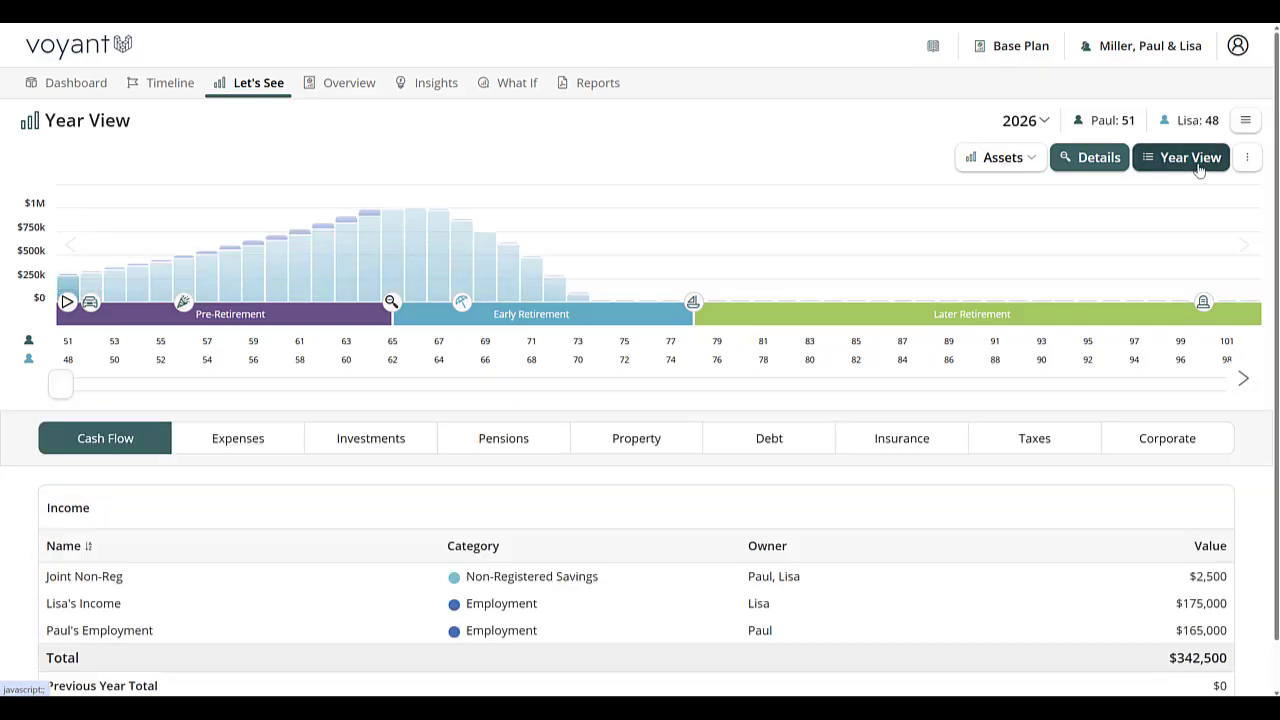
pyautogui.click(363, 446)
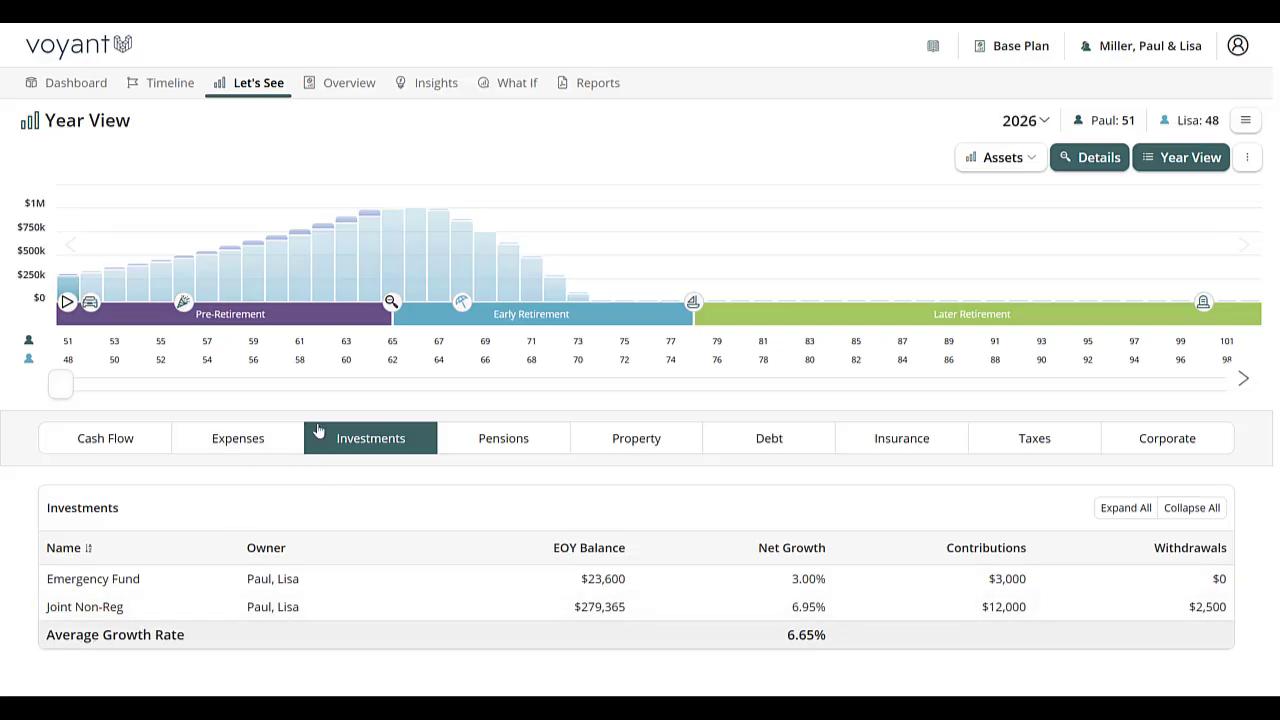
pyautogui.click(261, 446)
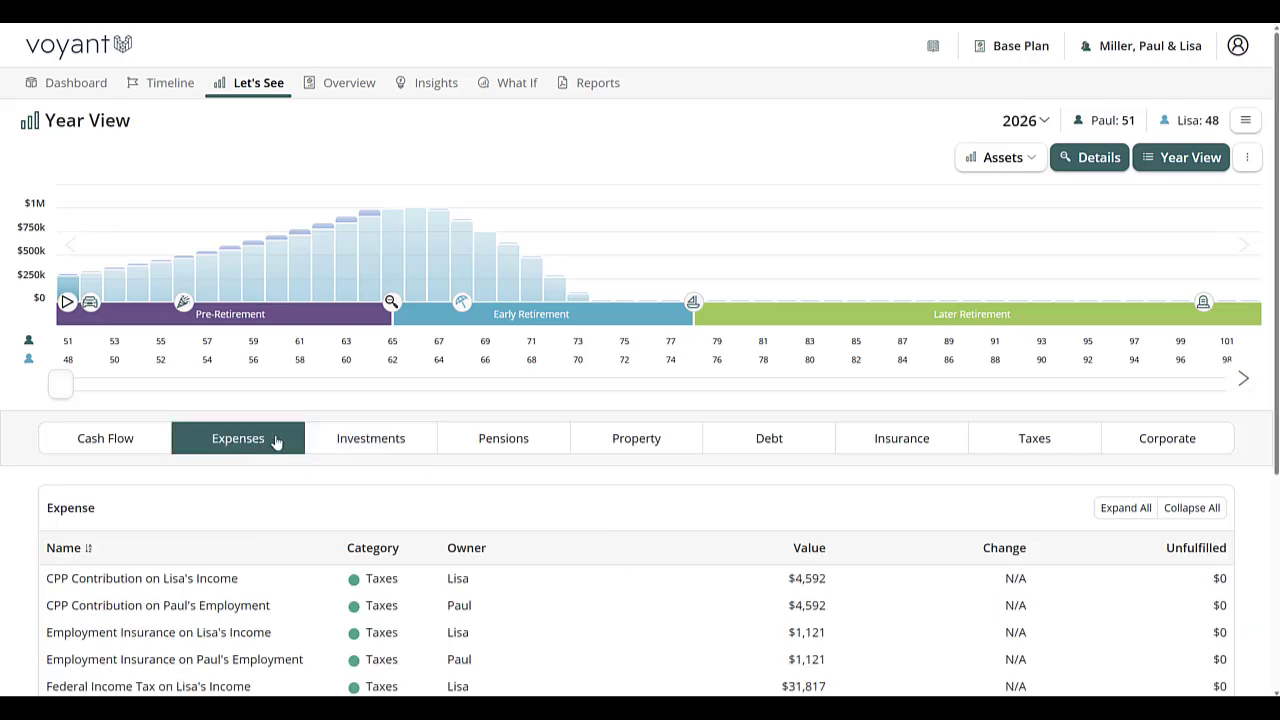
pyautogui.scroll(-3, 292, 470)
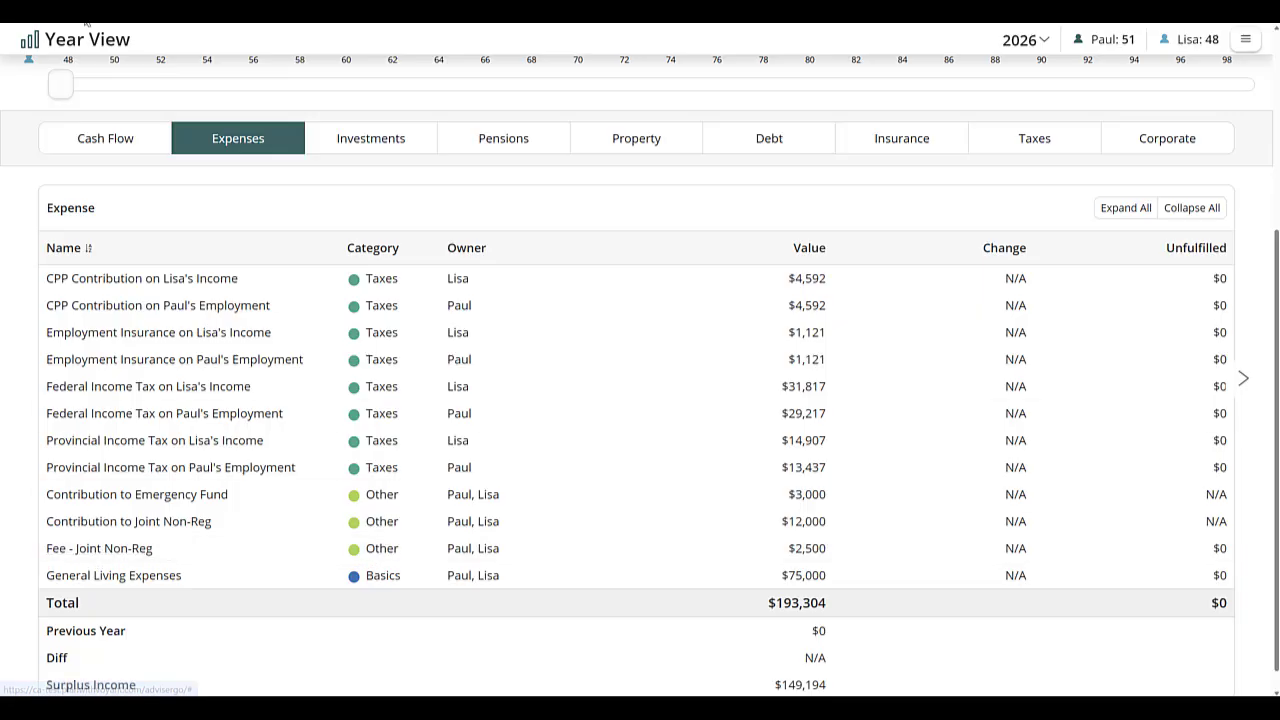
# Step: Examine the expenses and investments for 2028, and the investments for 2052
pyautogui.moveTo(63, 89); pyautogui.dragTo(124, 102)
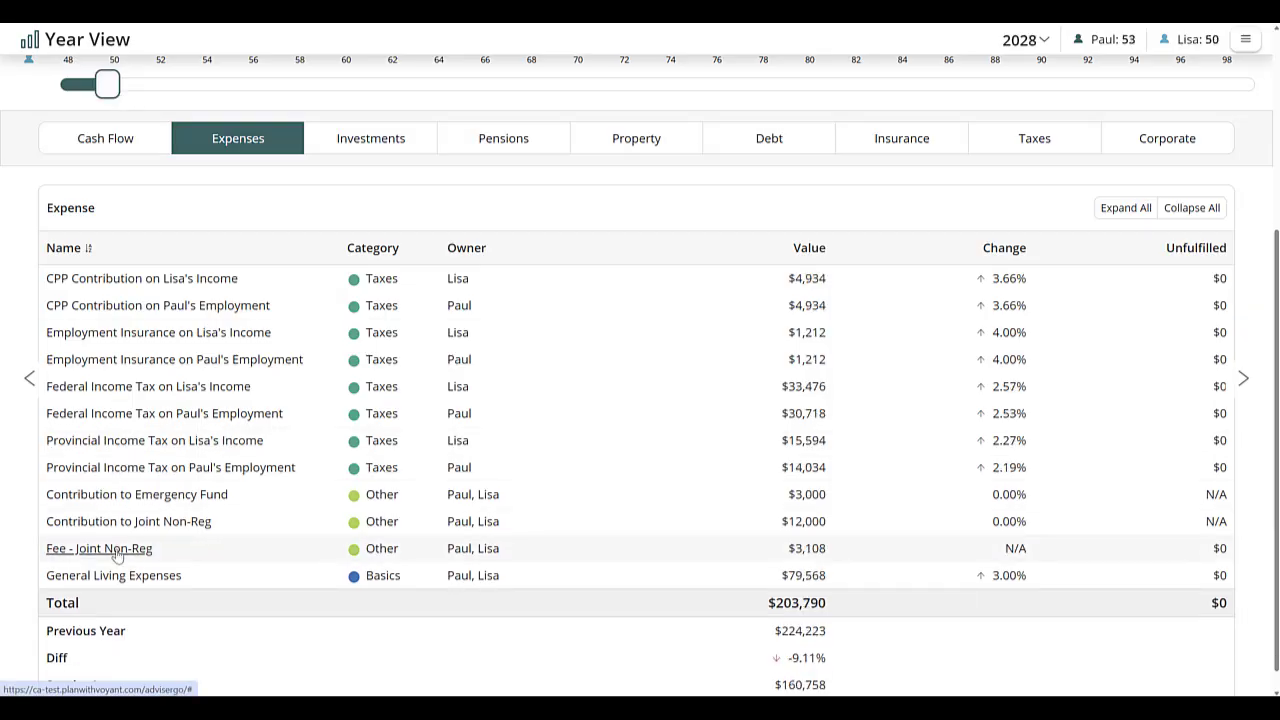
pyautogui.click(352, 140)
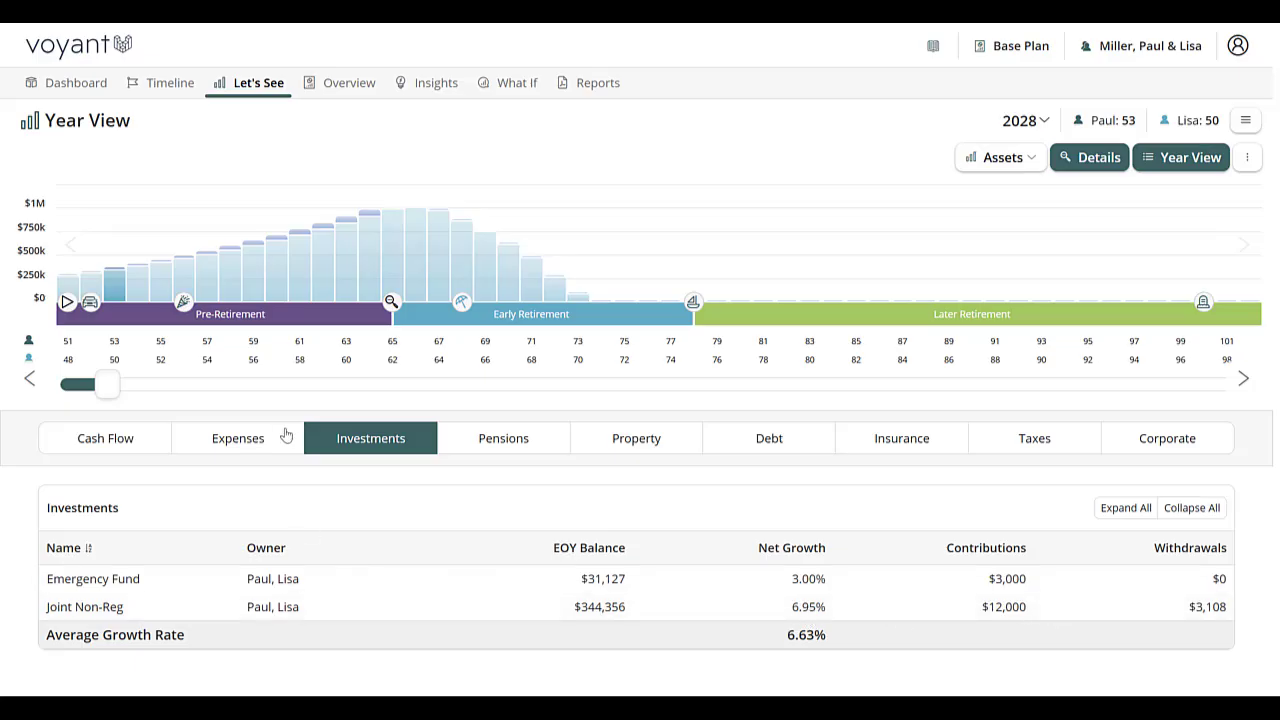
pyautogui.moveTo(112, 392); pyautogui.dragTo(671, 405)
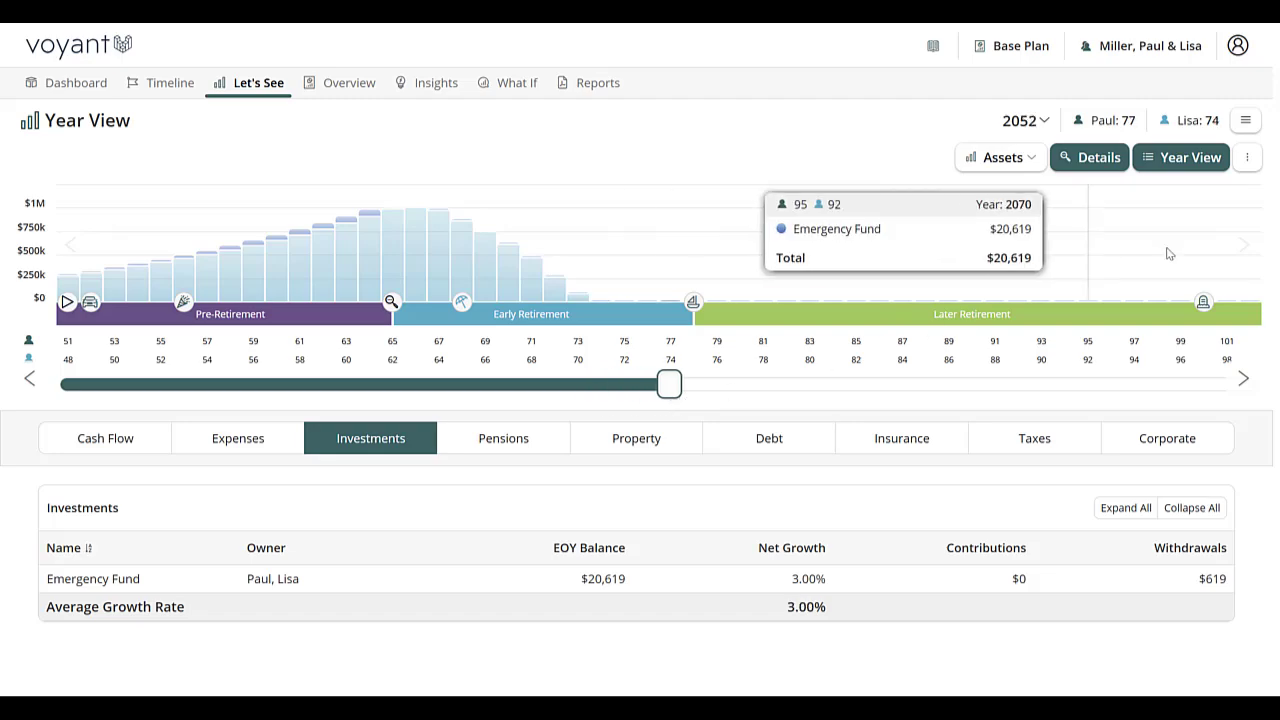
# Step: Open a support request for sharing client access and begin the included message
pyautogui.click(1148, 52)
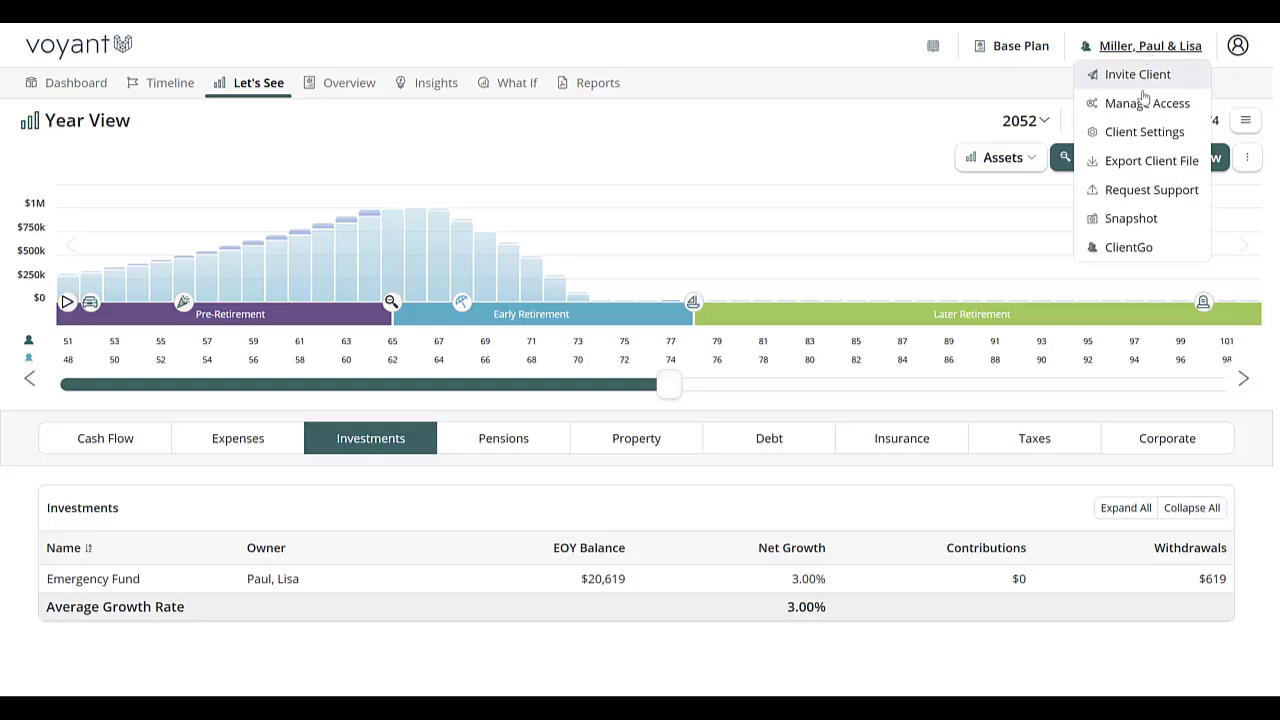
pyautogui.click(1150, 190)
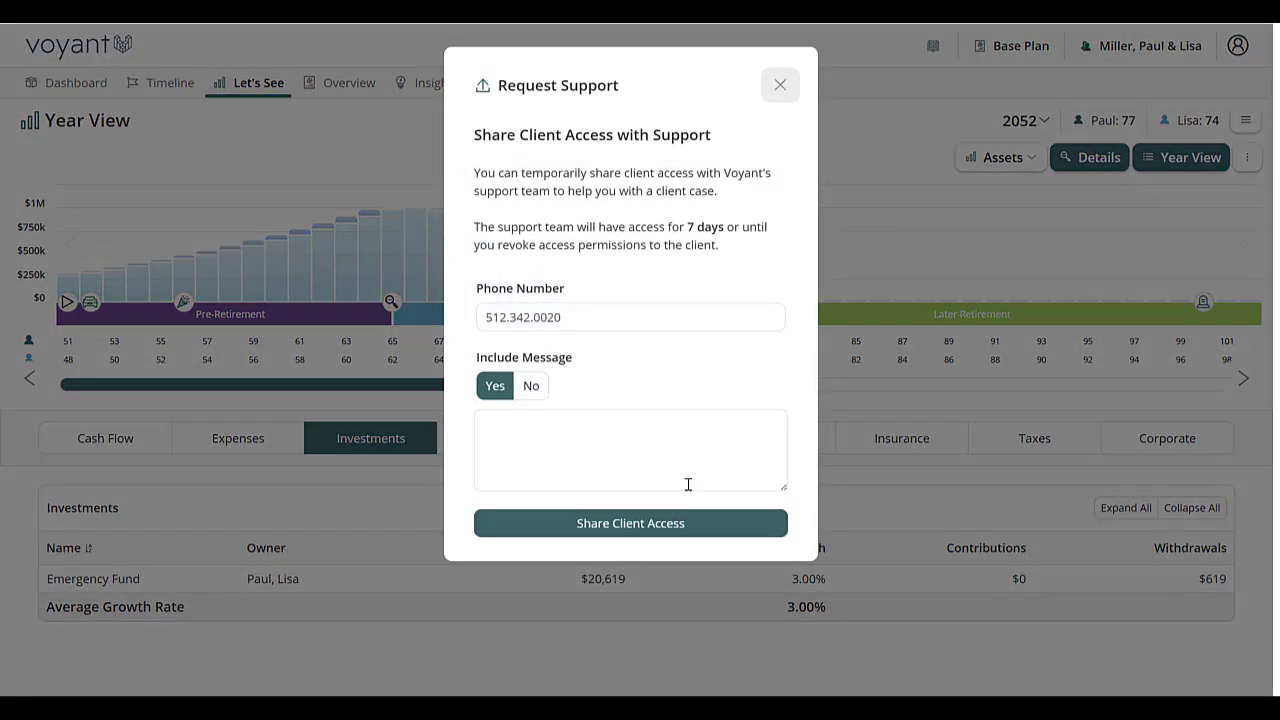
pyautogui.click(528, 441)
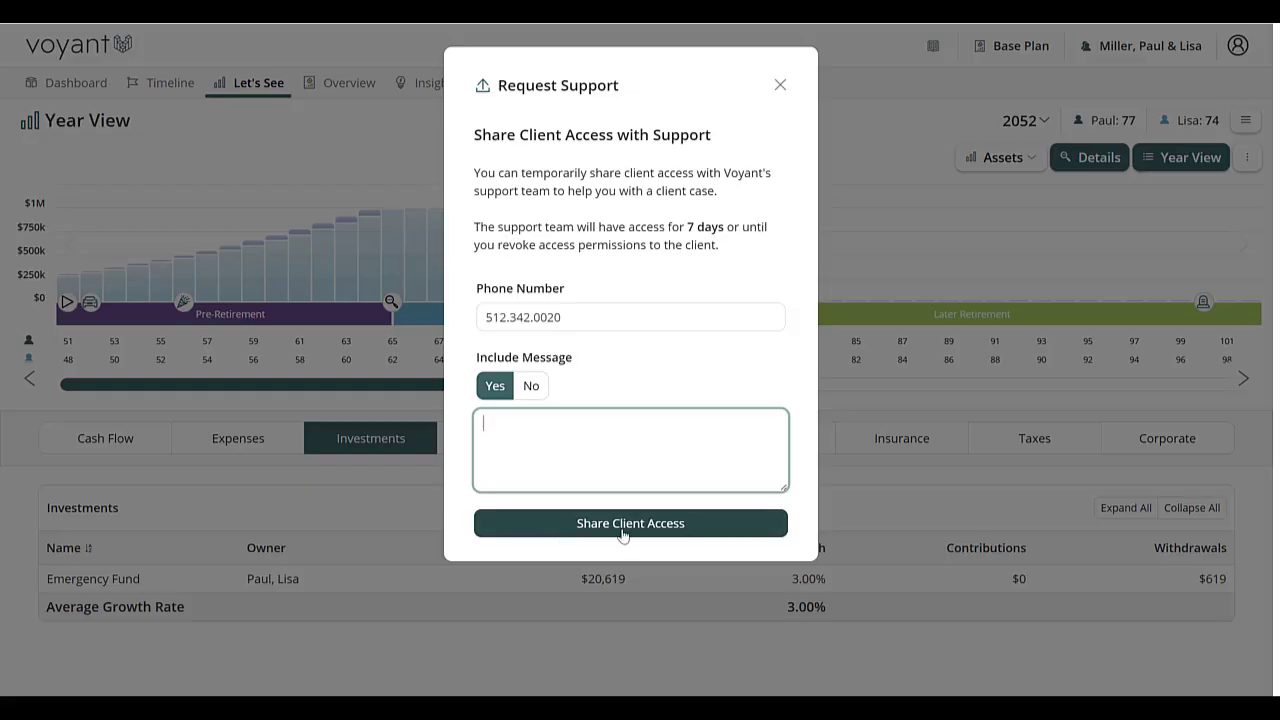